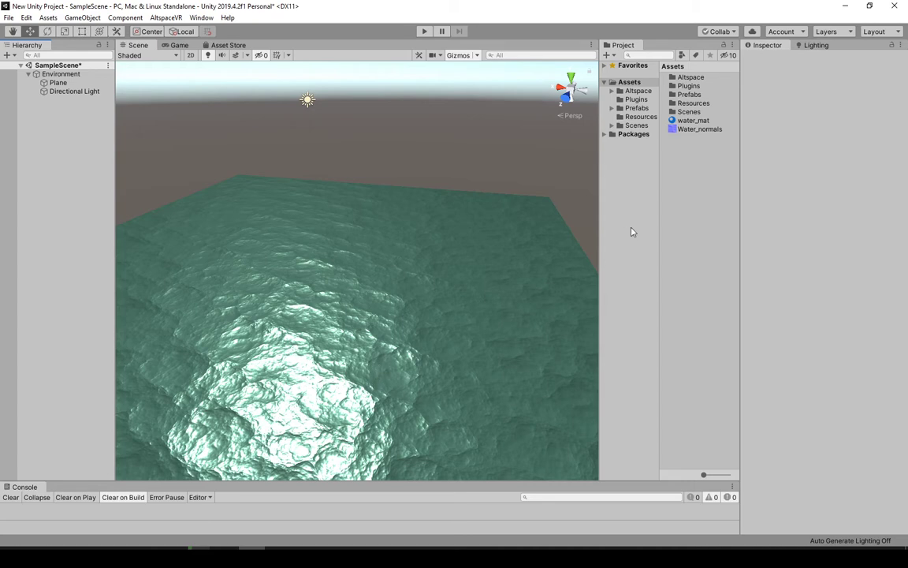
Select water_mat in Assets to show its normal map, tiling and offset in the Inspector.
{"action": "left_click", "coordinate": [691, 120]}
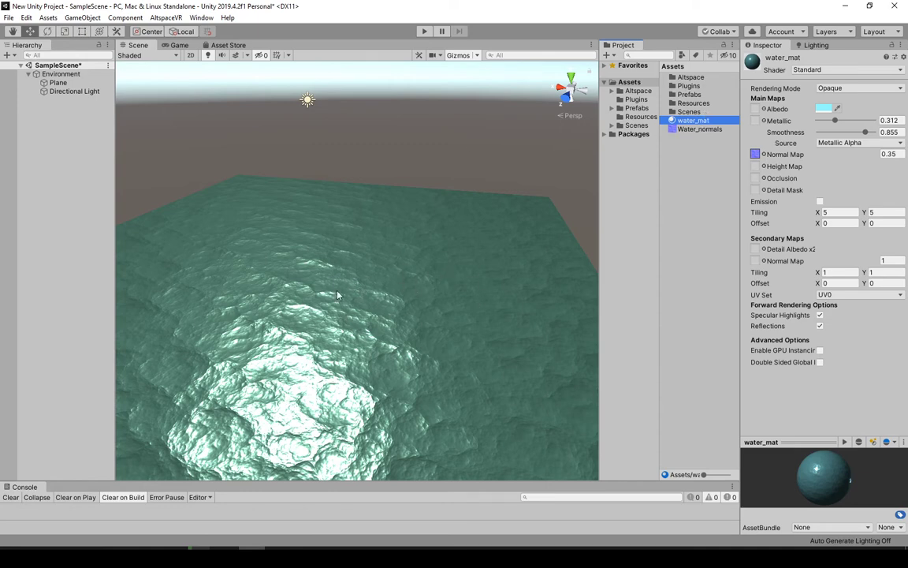
Create a new animation clip in Assets named water_anim.
{"action": "right_click", "coordinate": [675, 151]}
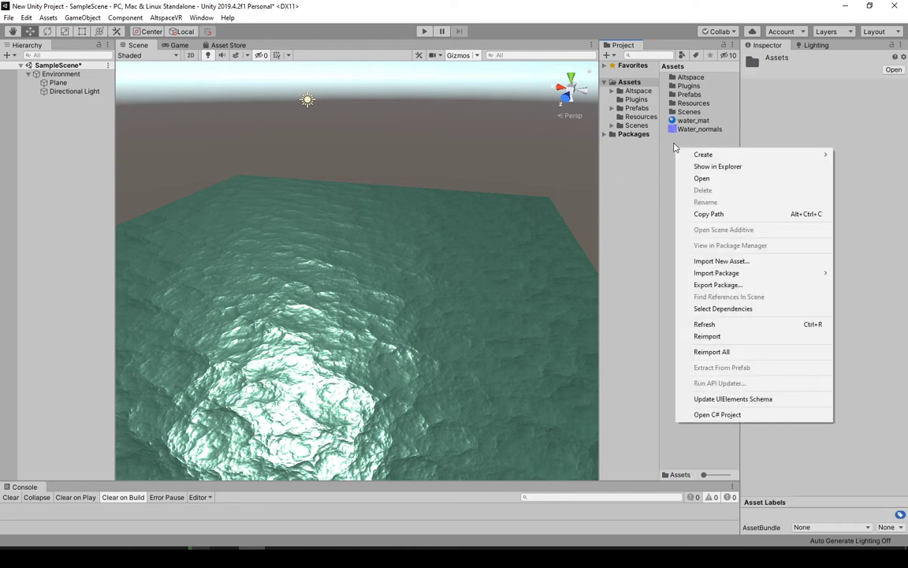
{"action": "mouse_move", "coordinate": [685, 155]}
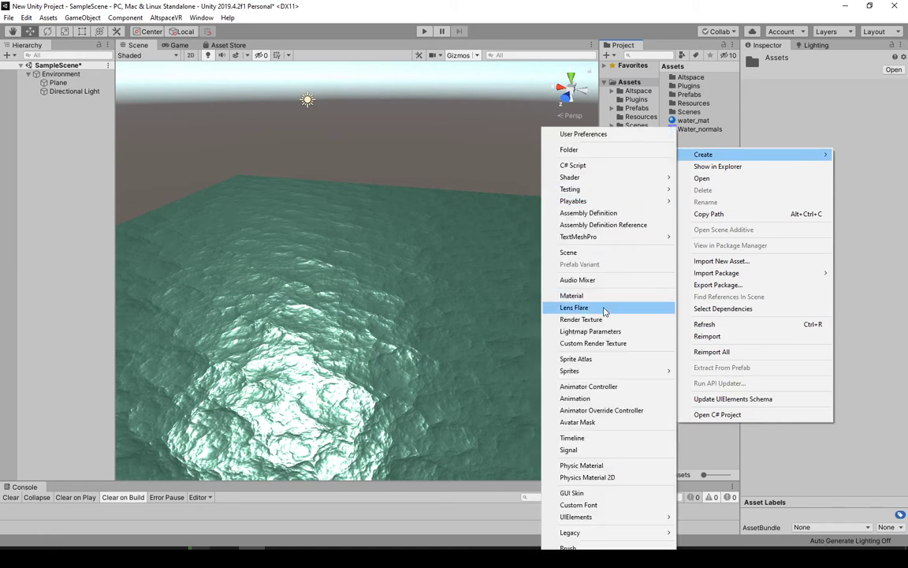
{"action": "left_click", "coordinate": [576, 398]}
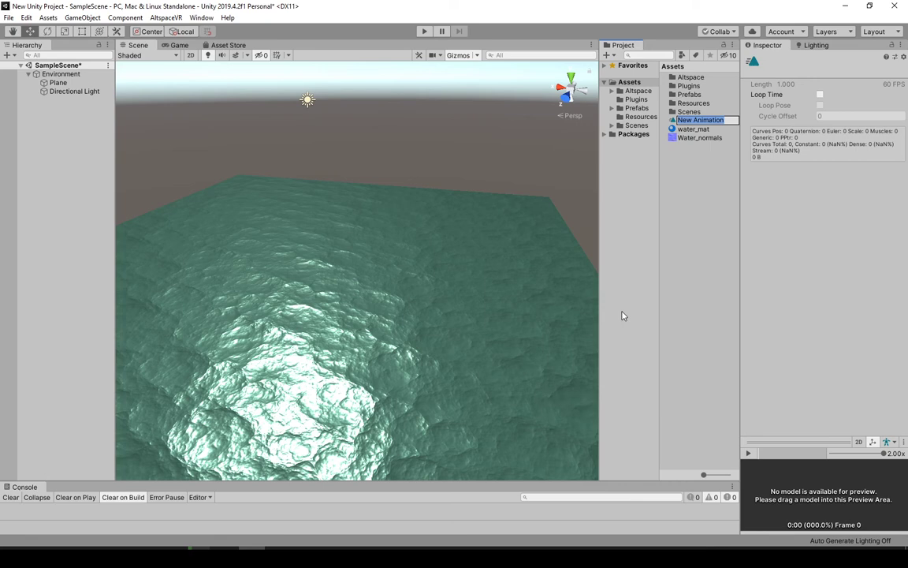
{"action": "type", "text": "water_anim"}
{"action": "key", "text": "Return"}
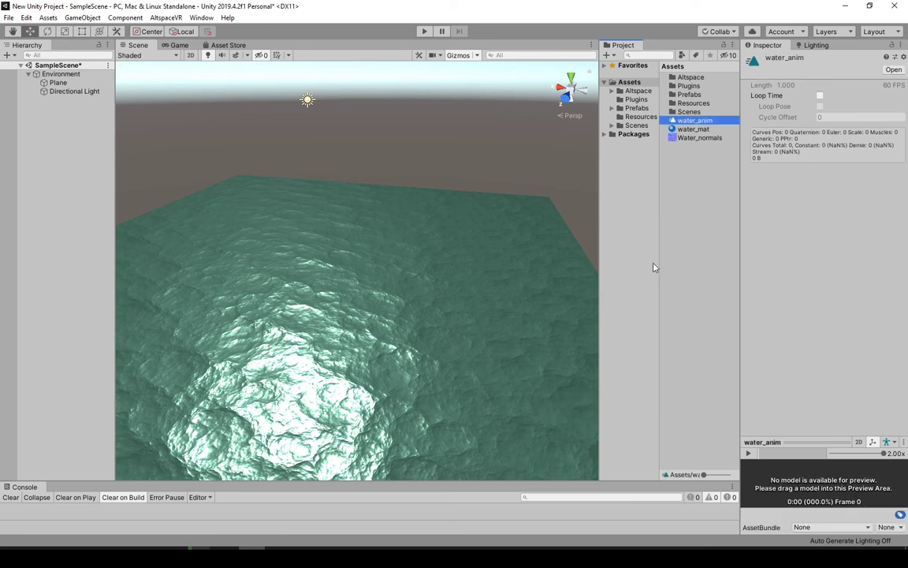
Create a new animator controller in Assets named water_ctrl.
{"action": "right_click", "coordinate": [710, 169]}
{"action": "mouse_move", "coordinate": [729, 175]}
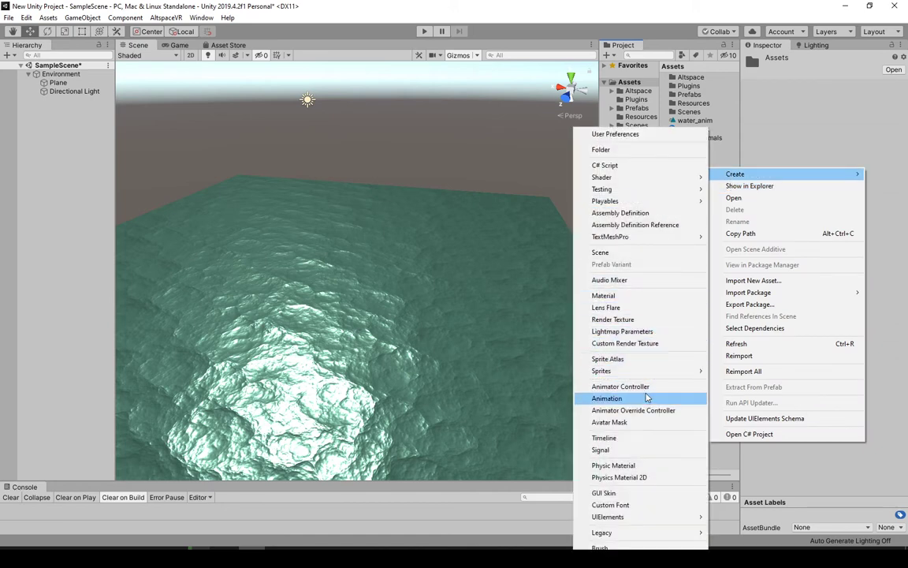
{"action": "left_click", "coordinate": [620, 386]}
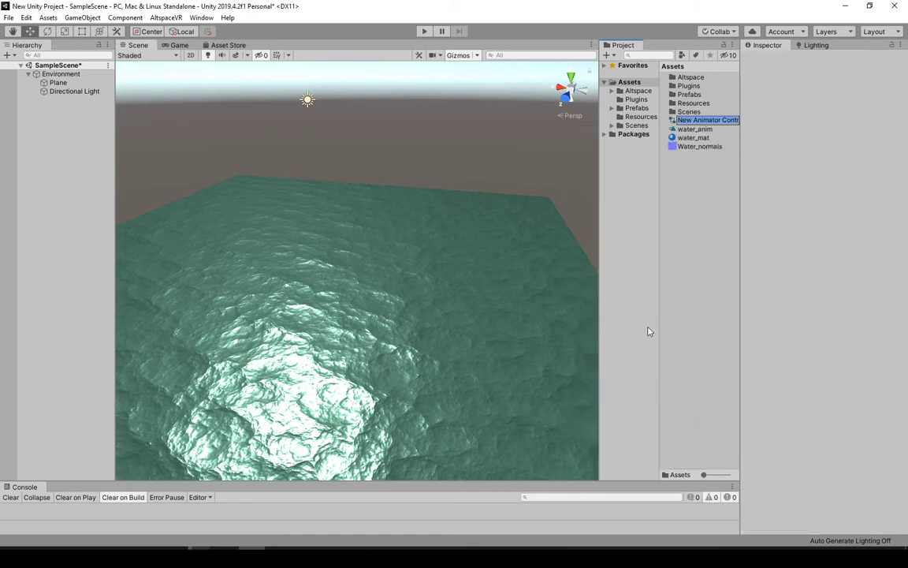
{"action": "type", "text": "water_ctrl"}
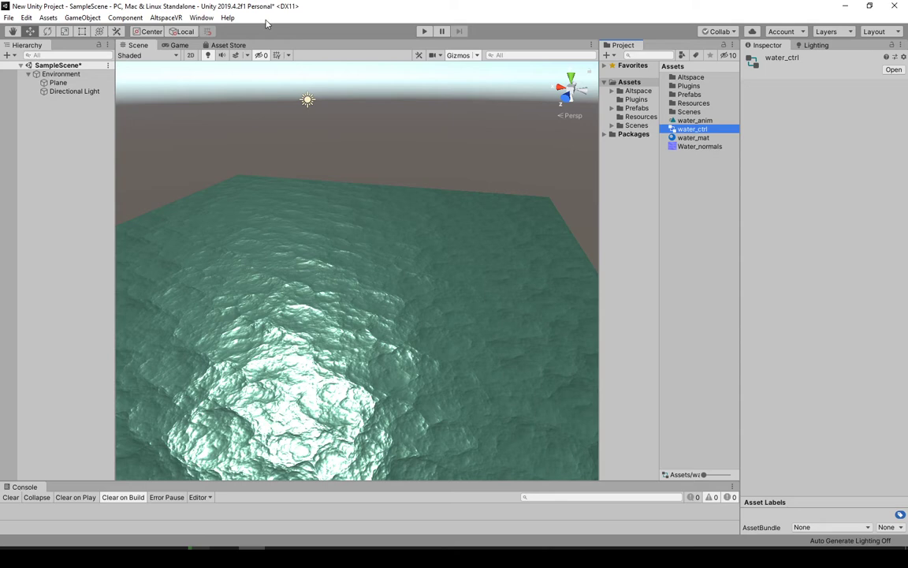
In the Animator, add water_anim as water_ctrl's default state, then return to the Scene view.
{"action": "left_click", "coordinate": [204, 17]}
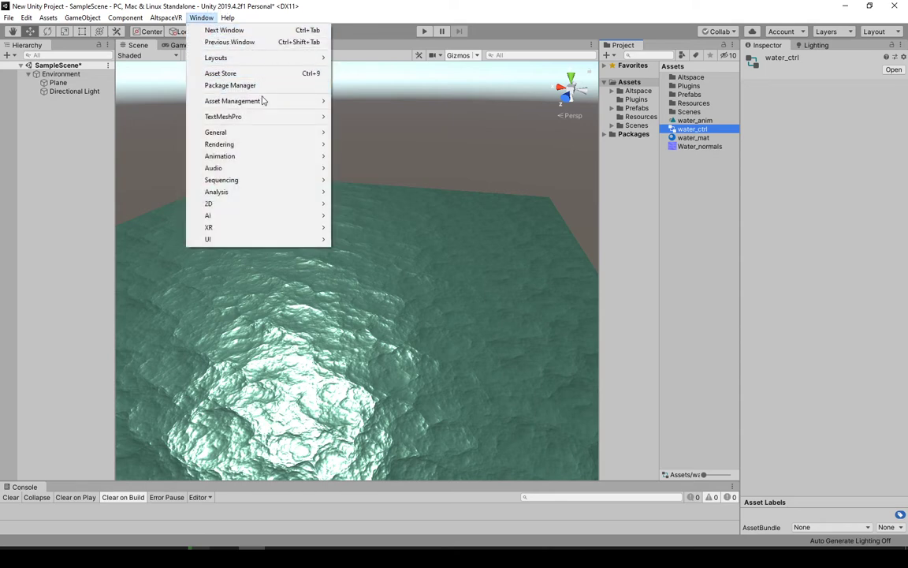
{"action": "mouse_move", "coordinate": [266, 157]}
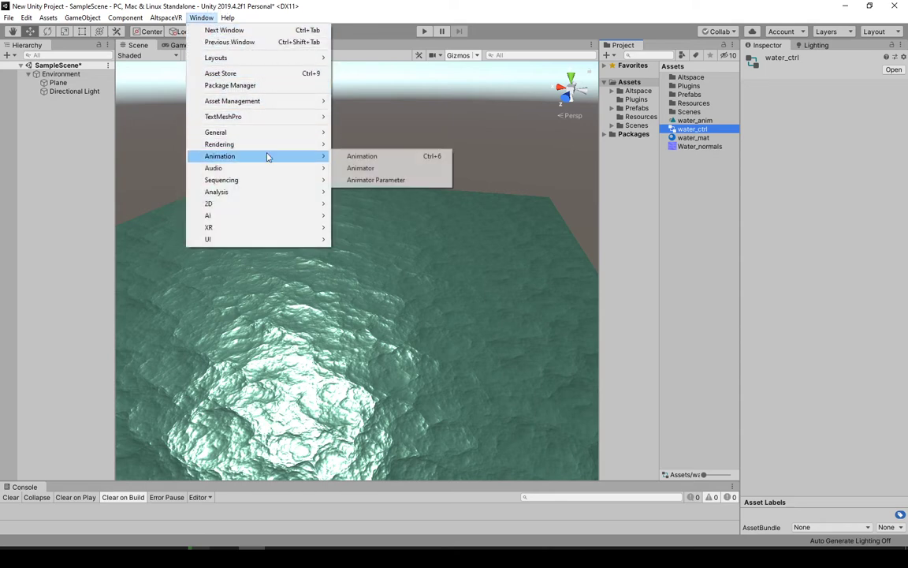
{"action": "left_click", "coordinate": [388, 170]}
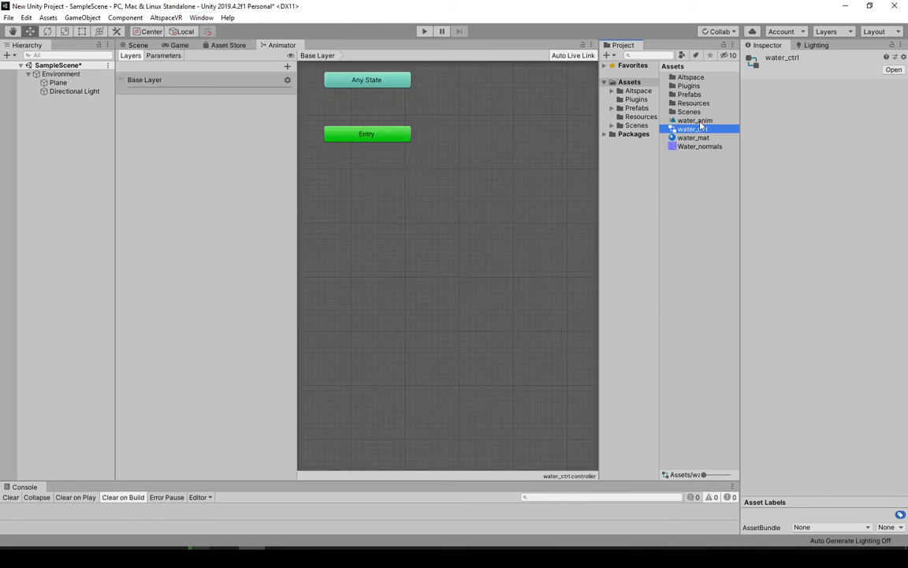
{"action": "left_click_drag", "start_coordinate": [694, 120], "coordinate": [487, 166]}
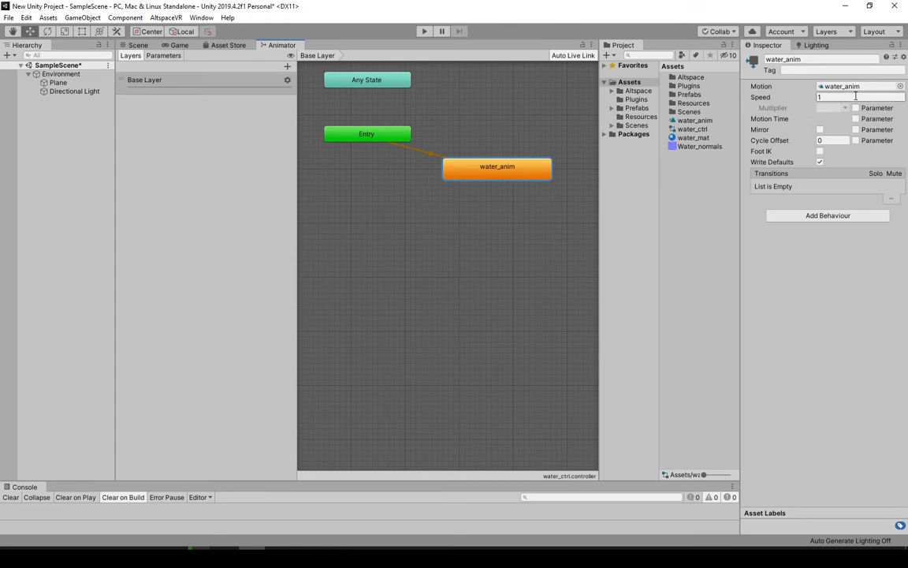
{"action": "left_click", "coordinate": [138, 46]}
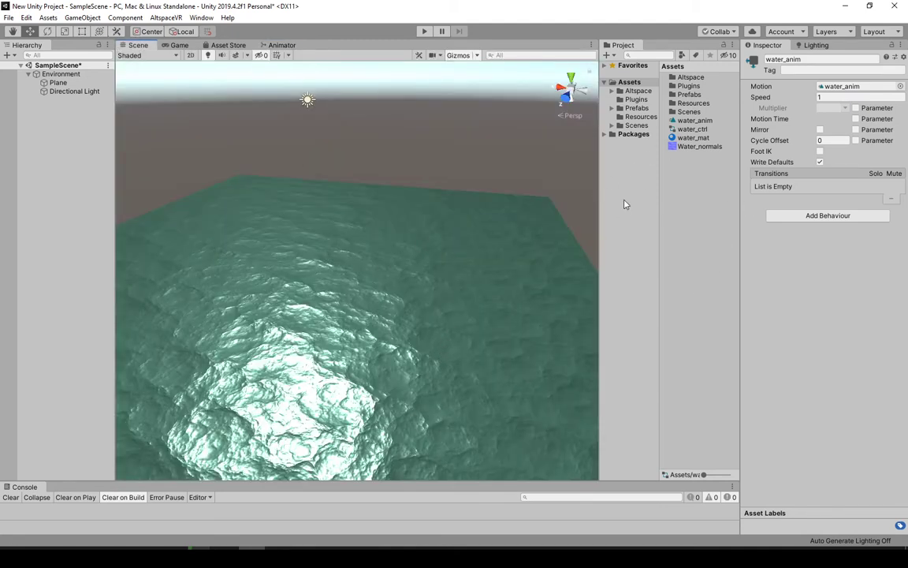
Give the Plane an Animator component by dropping water_ctrl onto its Inspector.
{"action": "left_click", "coordinate": [432, 278]}
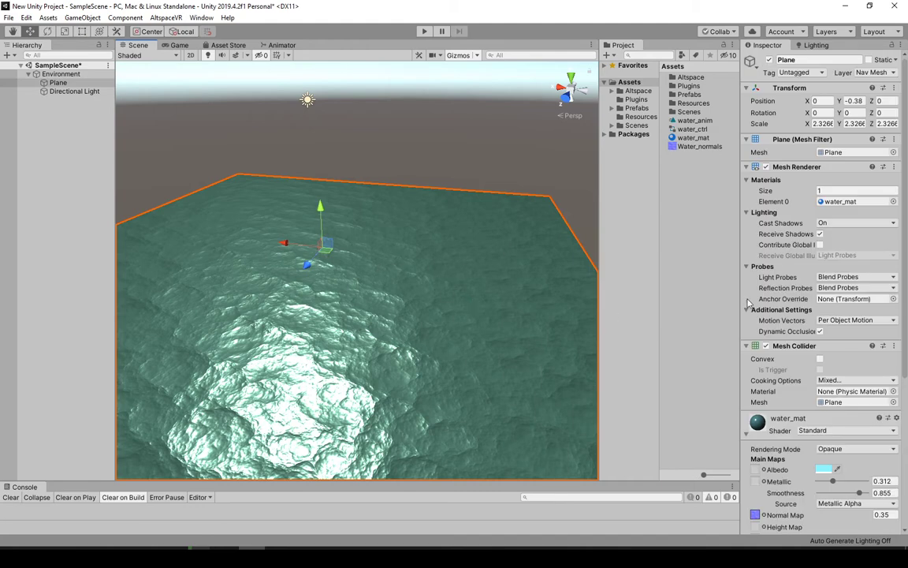
{"action": "scroll", "coordinate": [765, 303], "scroll_direction": "down", "scroll_amount": 7}
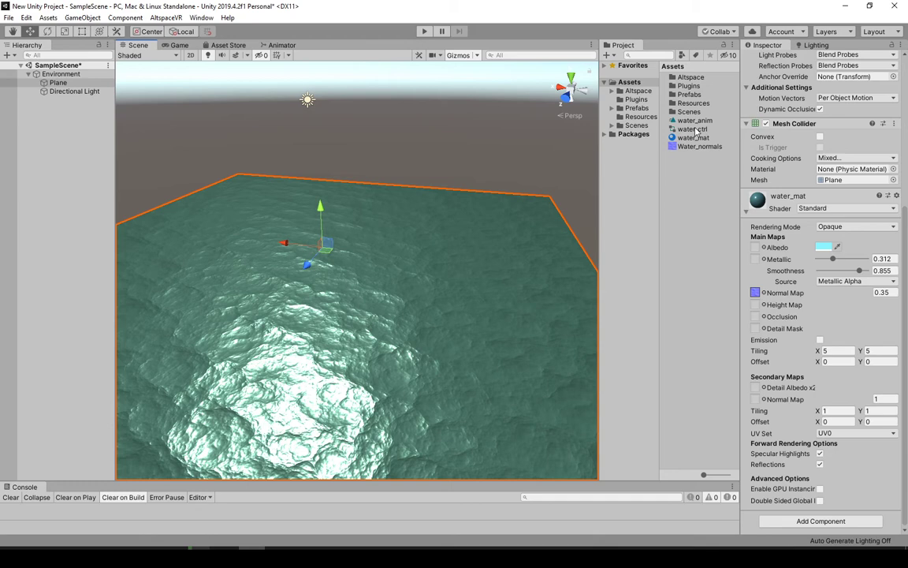
{"action": "left_click_drag", "start_coordinate": [694, 133], "coordinate": [751, 523]}
{"action": "scroll", "coordinate": [837, 405], "scroll_direction": "up", "scroll_amount": 5}
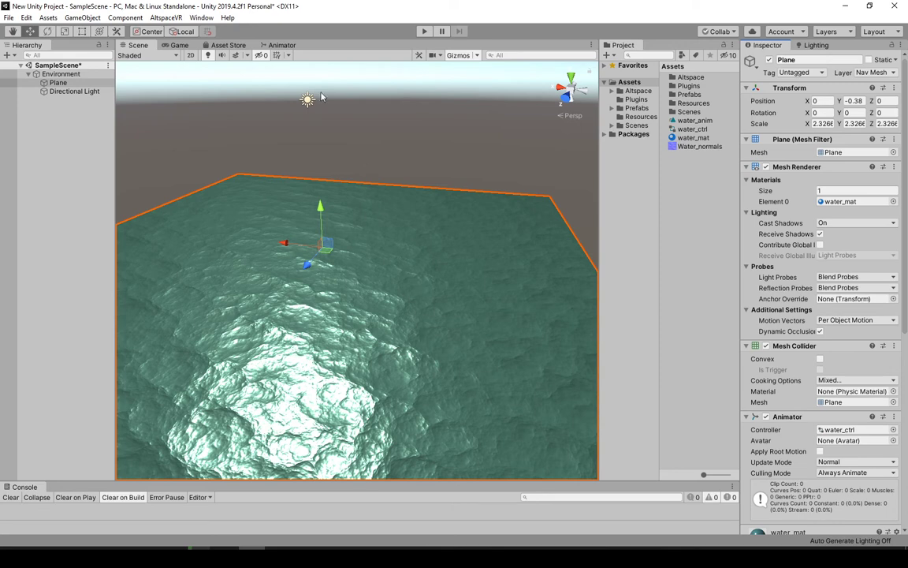
Open the Animation window on water_anim and scroll the Inspector to the water_mat material.
{"action": "left_click", "coordinate": [201, 18]}
{"action": "mouse_move", "coordinate": [290, 164]}
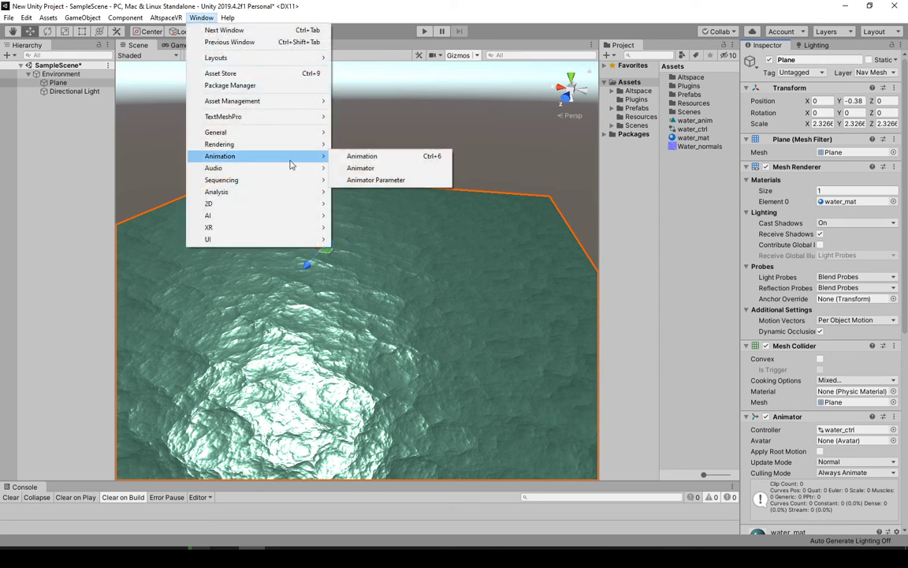
{"action": "left_click", "coordinate": [384, 161]}
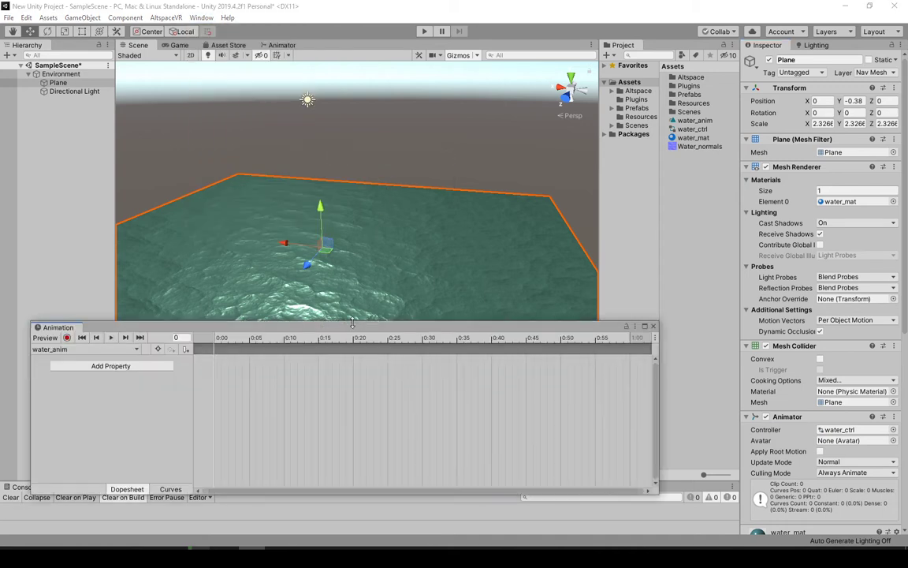
{"action": "left_click_drag", "start_coordinate": [352, 324], "coordinate": [359, 278]}
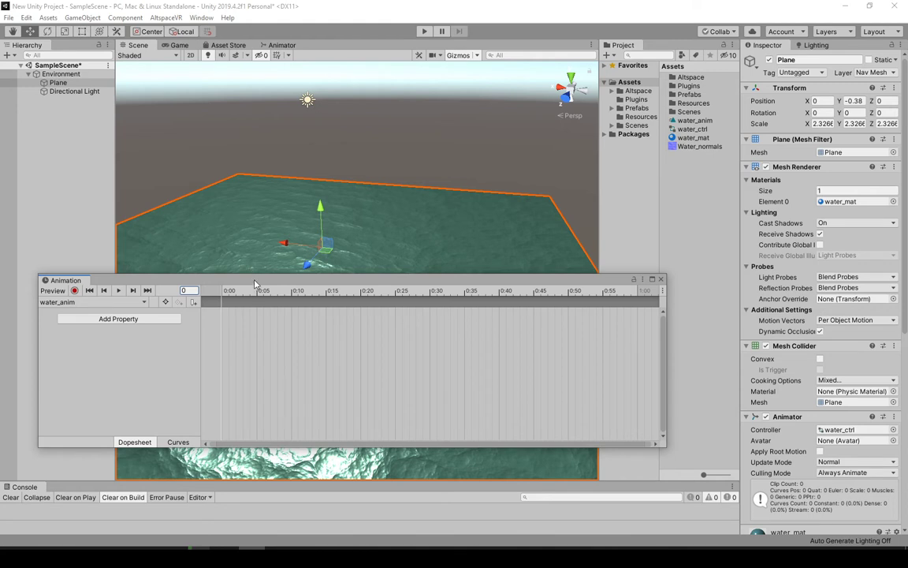
{"action": "left_click_drag", "start_coordinate": [255, 282], "coordinate": [251, 319]}
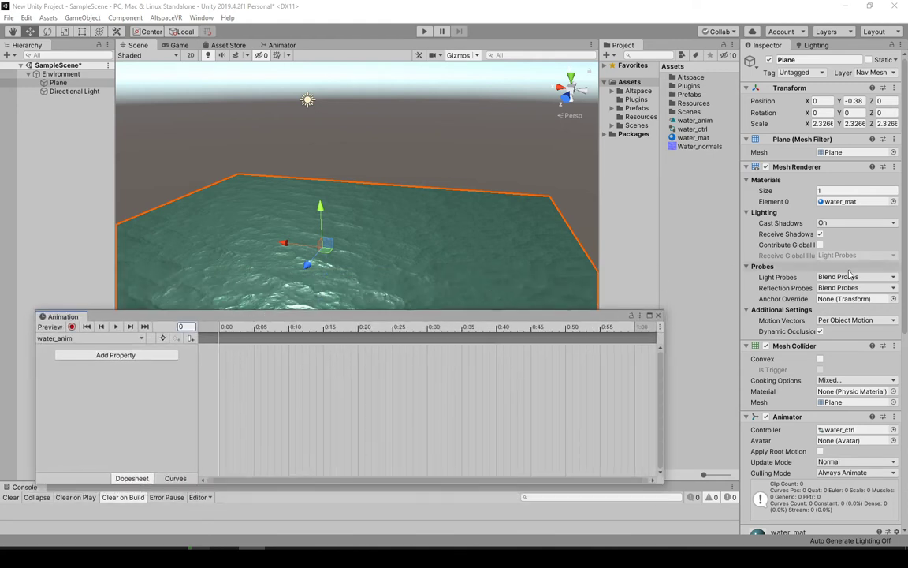
{"action": "scroll", "coordinate": [850, 274], "scroll_direction": "down", "scroll_amount": 10}
{"action": "left_click_drag", "start_coordinate": [545, 317], "coordinate": [549, 424]}
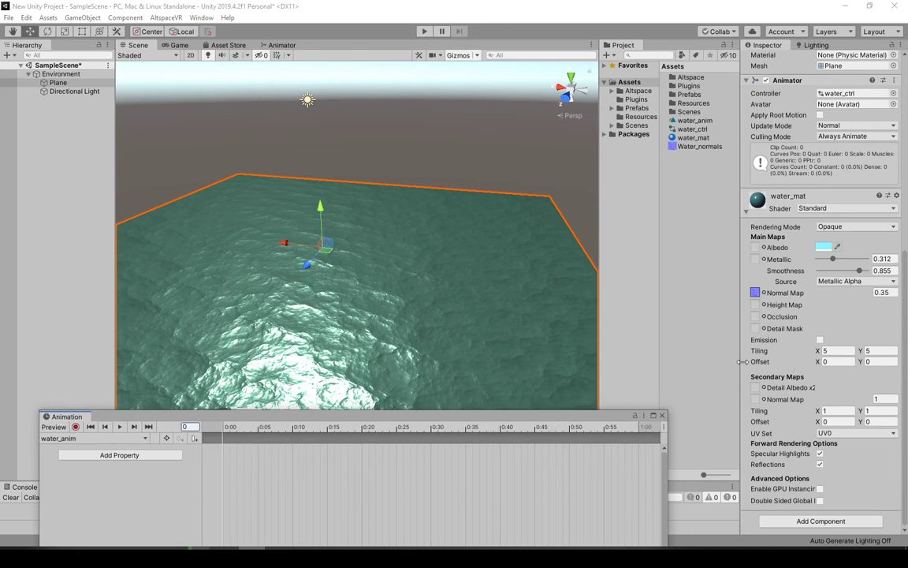
Set the water material's Offset X back to 0.
{"action": "left_click", "coordinate": [812, 365]}
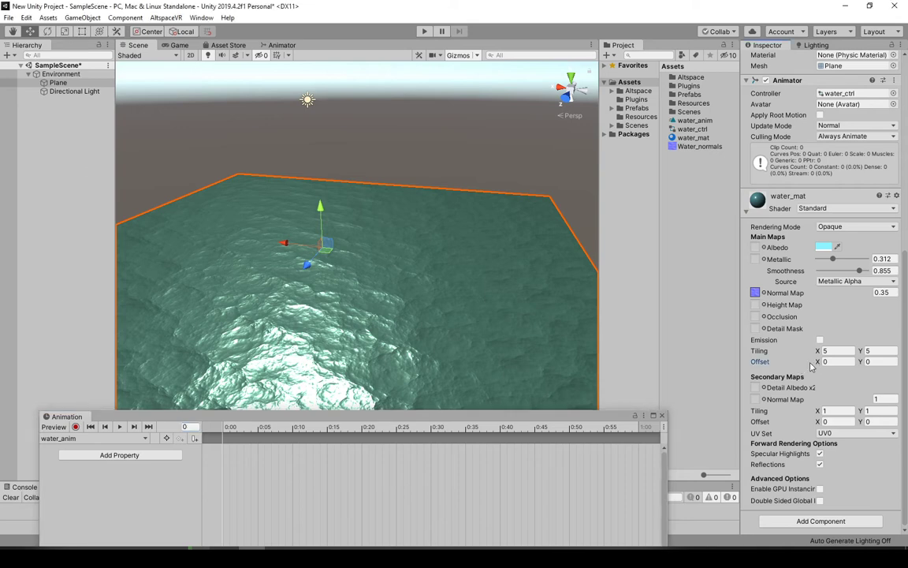
{"action": "type", "text": "-0.36"}
{"action": "left_click_drag", "start_coordinate": [807, 368], "coordinate": [766, 363]}
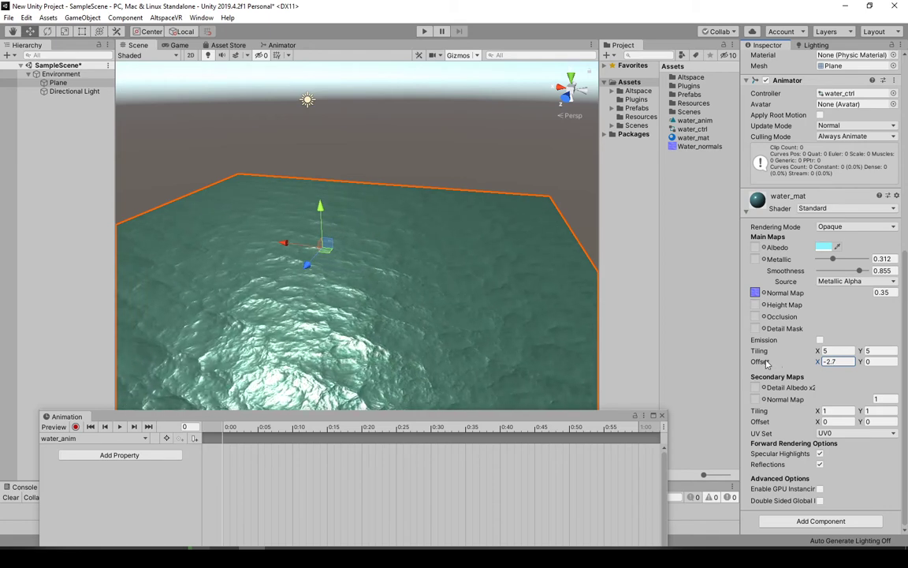
{"action": "type", "text": "0"}
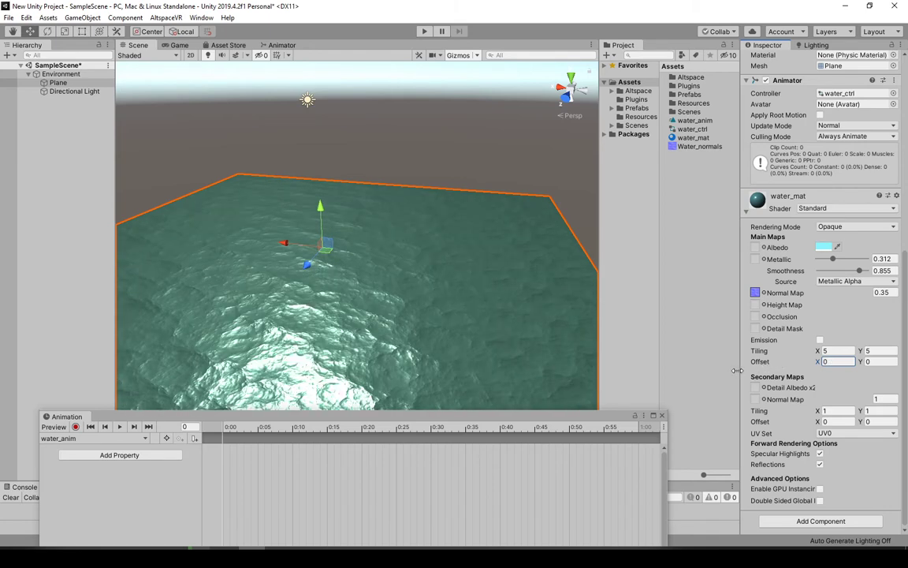
Move the Animation window up so it is fully visible, leaving tiling unchanged.
{"action": "left_click_drag", "start_coordinate": [505, 418], "coordinate": [486, 355]}
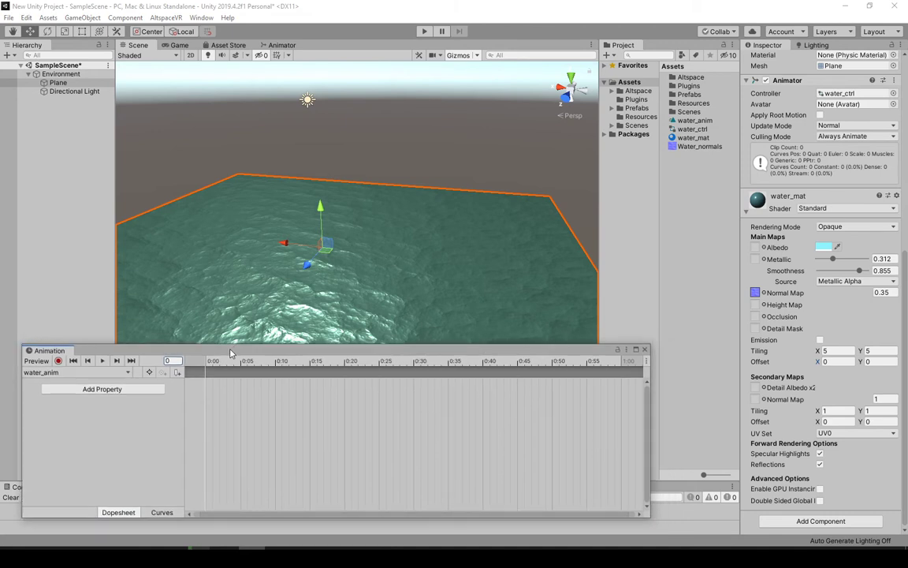
{"action": "left_click_drag", "start_coordinate": [230, 352], "coordinate": [232, 355]}
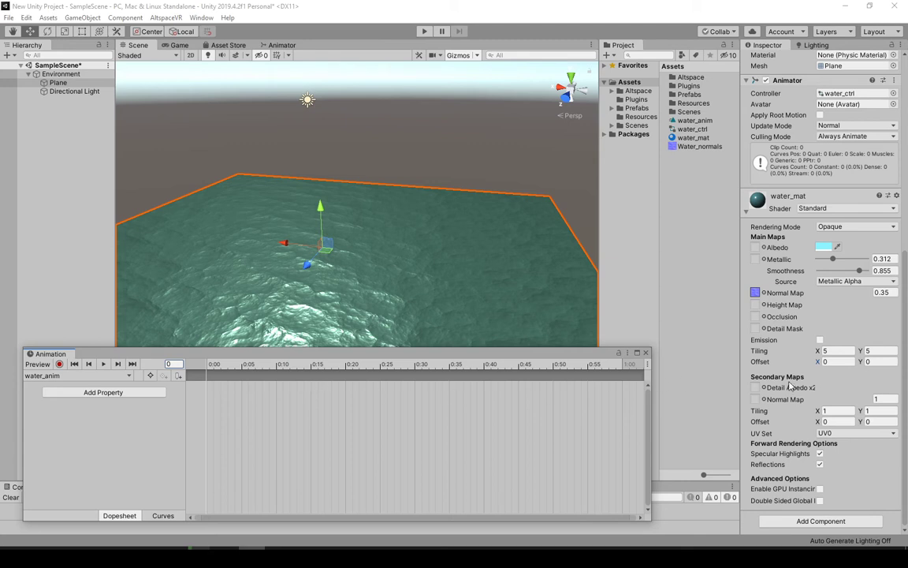
{"action": "left_click", "coordinate": [825, 350]}
{"action": "key", "text": "Return"}
Record Offset X keyframes in water_anim: 0 at frame 0 and 10 at frame 10.
{"action": "left_click", "coordinate": [59, 364]}
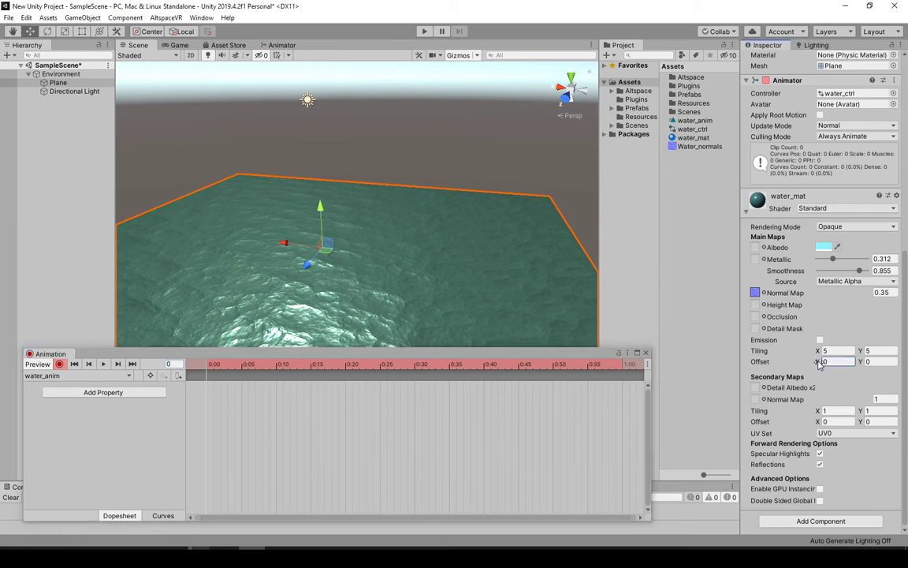
{"action": "left_click_drag", "start_coordinate": [818, 362], "coordinate": [851, 362]}
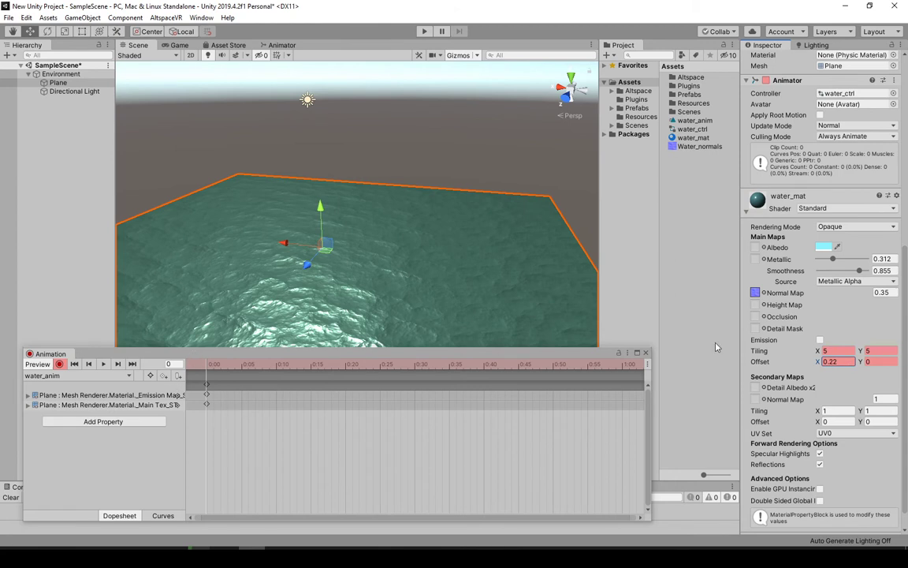
{"action": "left_click", "coordinate": [843, 362]}
{"action": "type", "text": "0"}
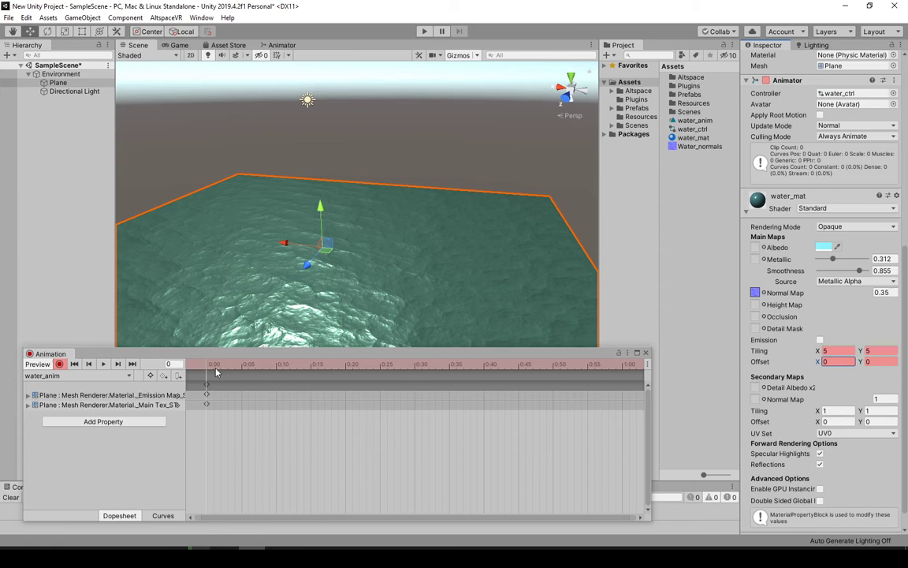
{"action": "left_click", "coordinate": [279, 368]}
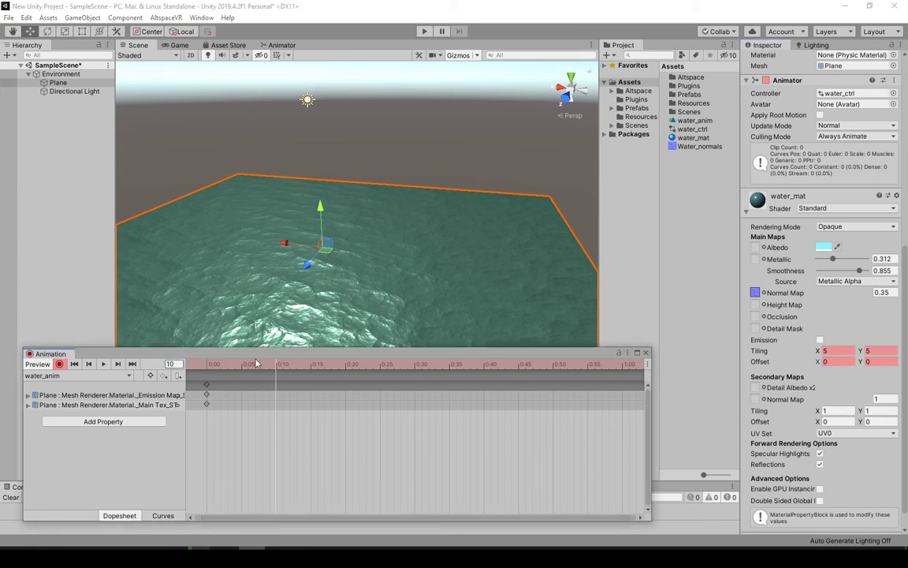
{"action": "left_click", "coordinate": [758, 361]}
{"action": "type", "text": "1"}
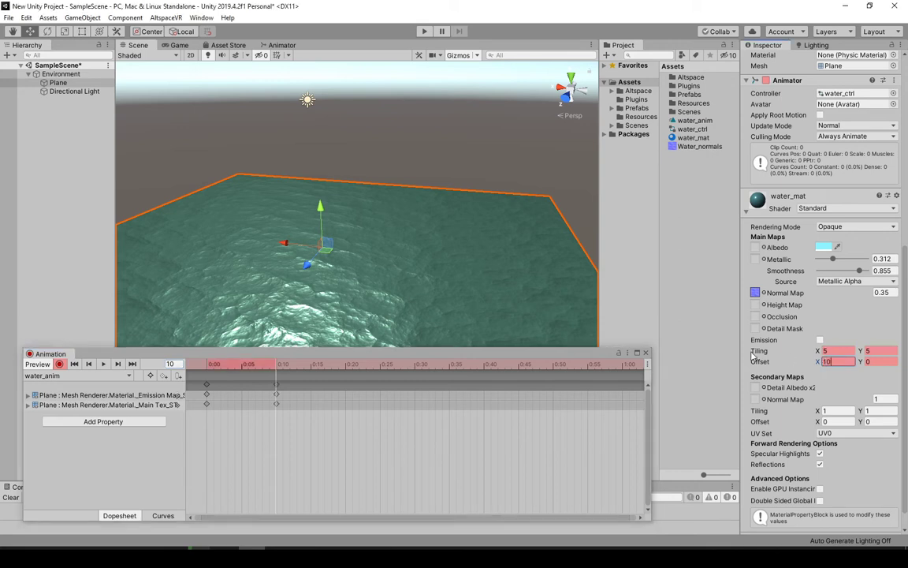
{"action": "left_click", "coordinate": [59, 364]}
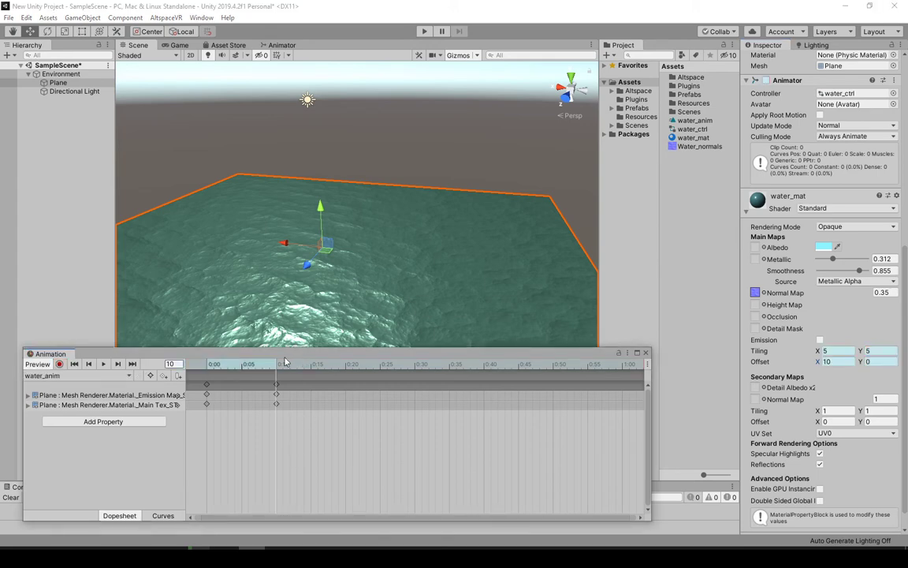
In Curves view, select all offset keys and change their tangents to straight lines for constant speed.
{"action": "left_click_drag", "start_coordinate": [241, 365], "coordinate": [199, 367]}
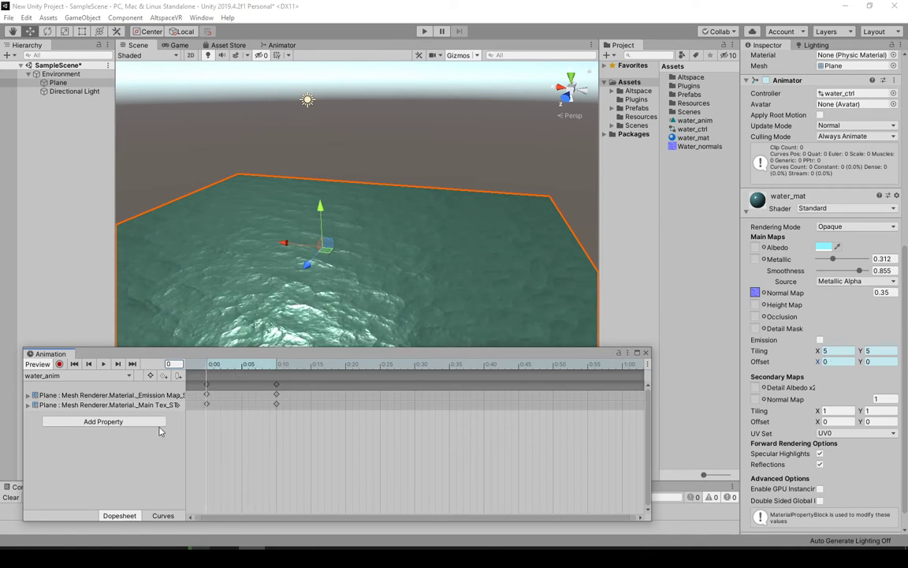
{"action": "mouse_move", "coordinate": [220, 357]}
{"action": "left_mouse_down"}
{"action": "mouse_move", "coordinate": [216, 341]}
{"action": "mouse_move", "coordinate": [207, 347]}
{"action": "left_mouse_up"}
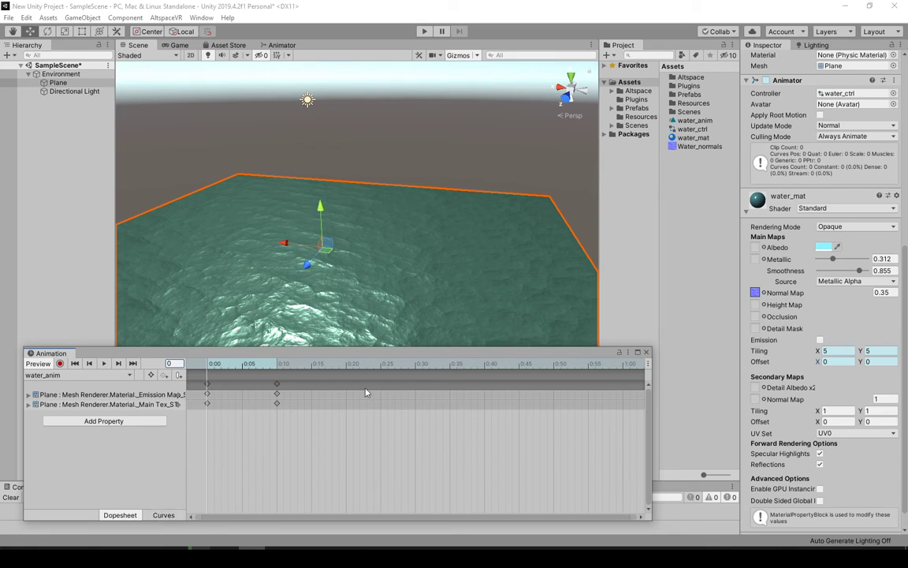
{"action": "left_click", "coordinate": [165, 516]}
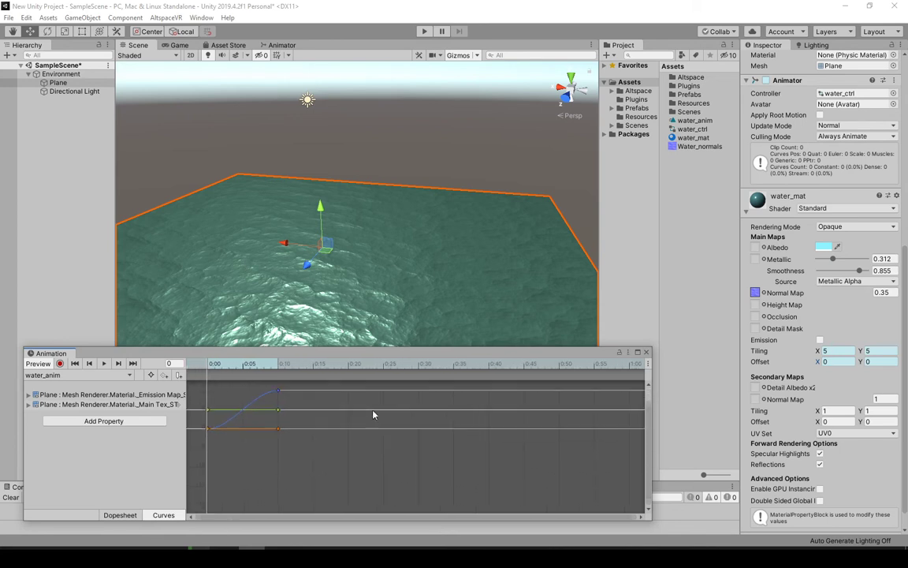
{"action": "left_click_drag", "start_coordinate": [319, 402], "coordinate": [192, 479]}
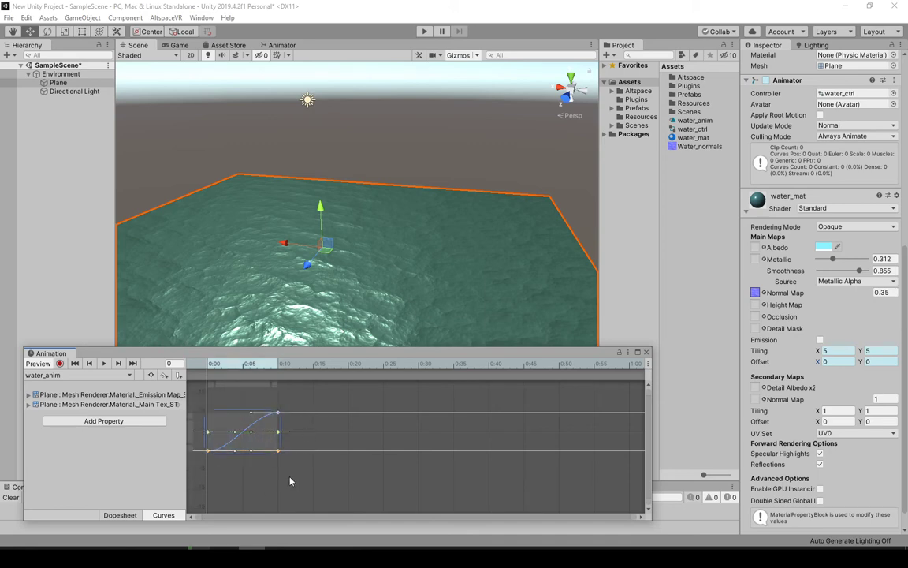
{"action": "right_click", "coordinate": [278, 416]}
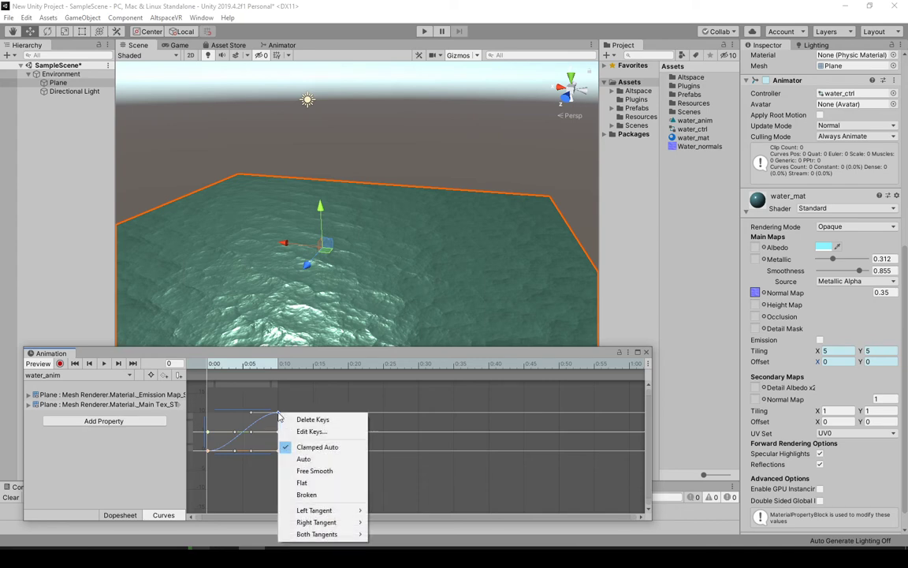
{"action": "left_click", "coordinate": [305, 459]}
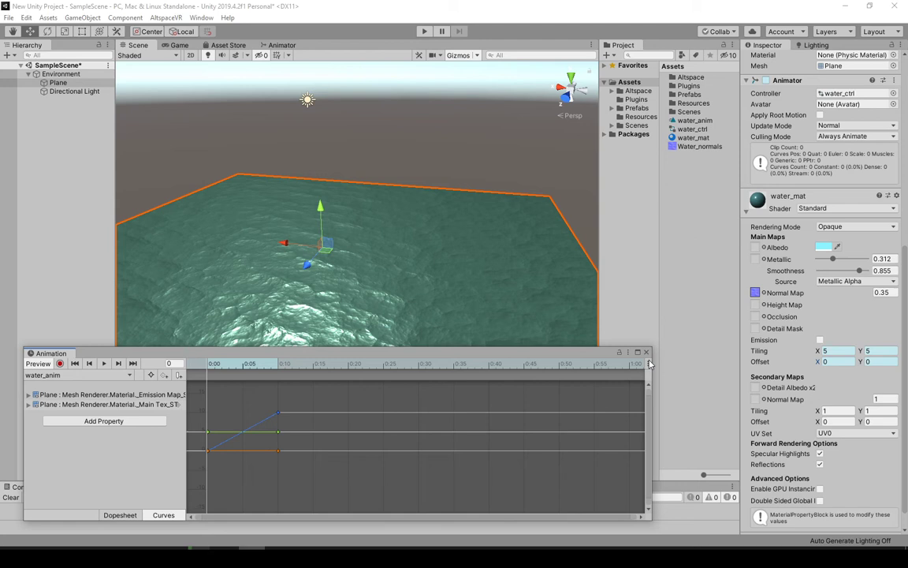
Play the water_anim preview in the Dopesheet, then close the Animation window.
{"action": "left_click", "coordinate": [132, 515]}
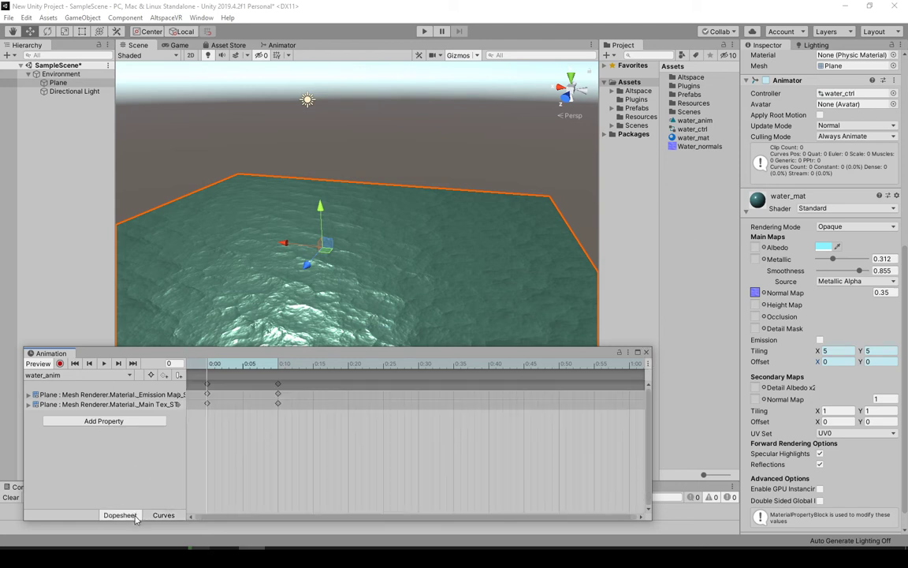
{"action": "mouse_move", "coordinate": [132, 355]}
{"action": "left_mouse_down"}
{"action": "mouse_move", "coordinate": [129, 373]}
{"action": "mouse_move", "coordinate": [135, 364]}
{"action": "left_mouse_up"}
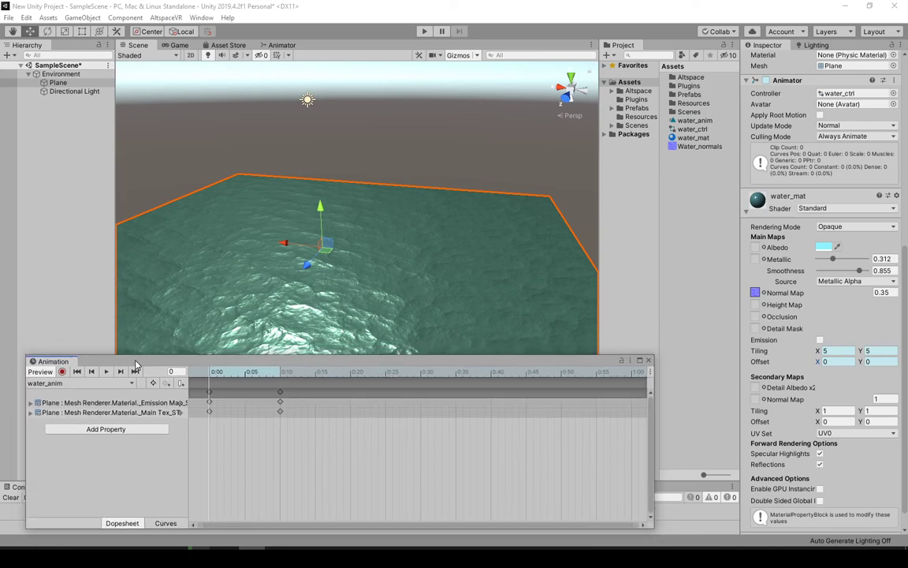
{"action": "left_click", "coordinate": [105, 370]}
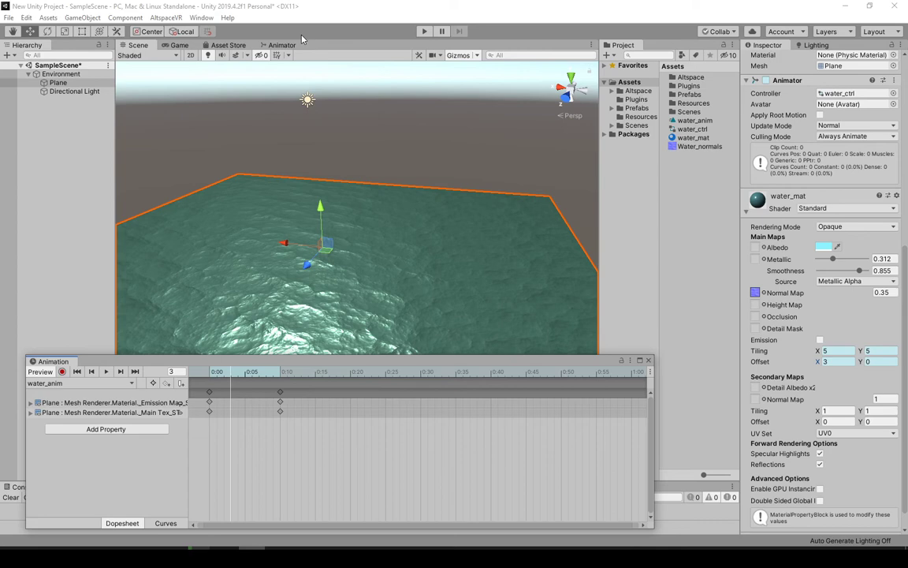
{"action": "left_click", "coordinate": [648, 360]}
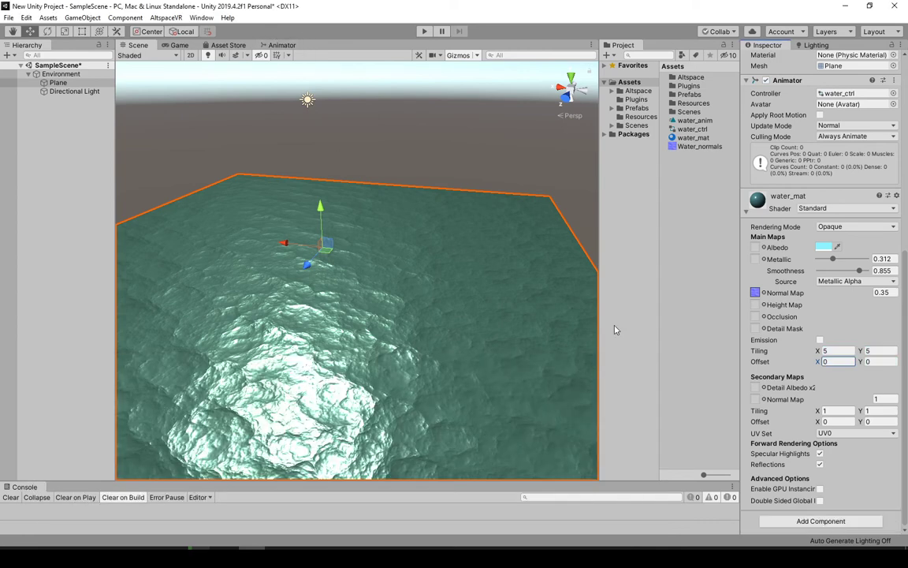
Add a Camera and align it with the current scene view using Ctrl+Shift+F.
{"action": "left_click", "coordinate": [83, 18]}
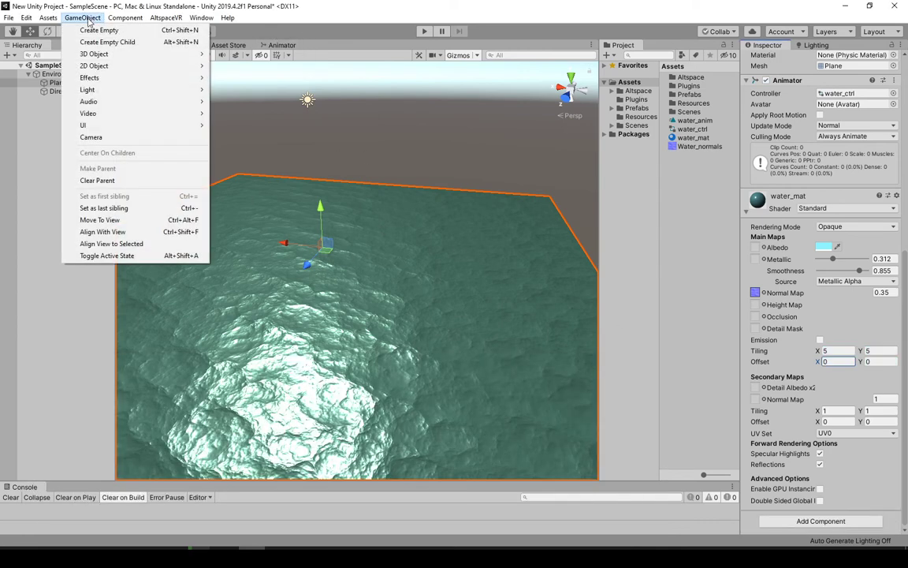
{"action": "left_click", "coordinate": [95, 136]}
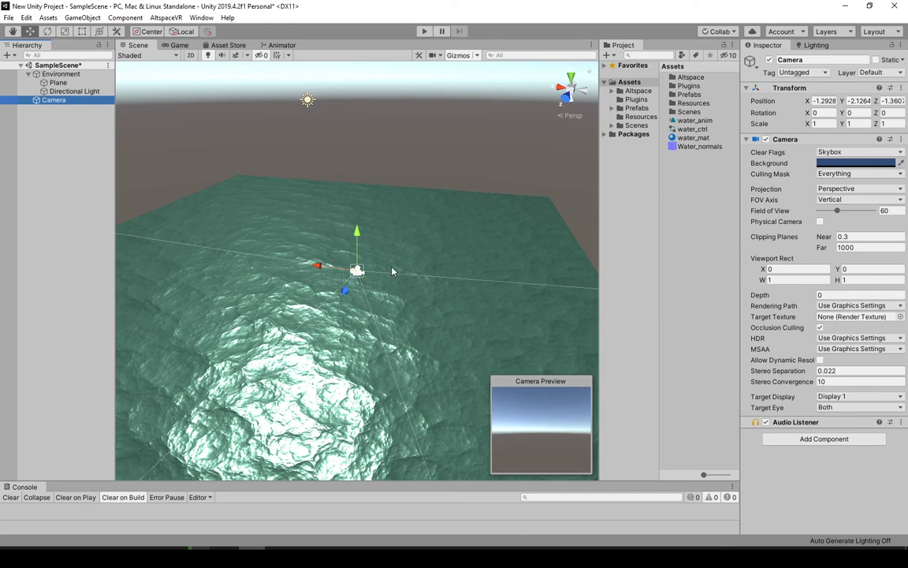
{"action": "key", "text": "ctrl+shift+f"}
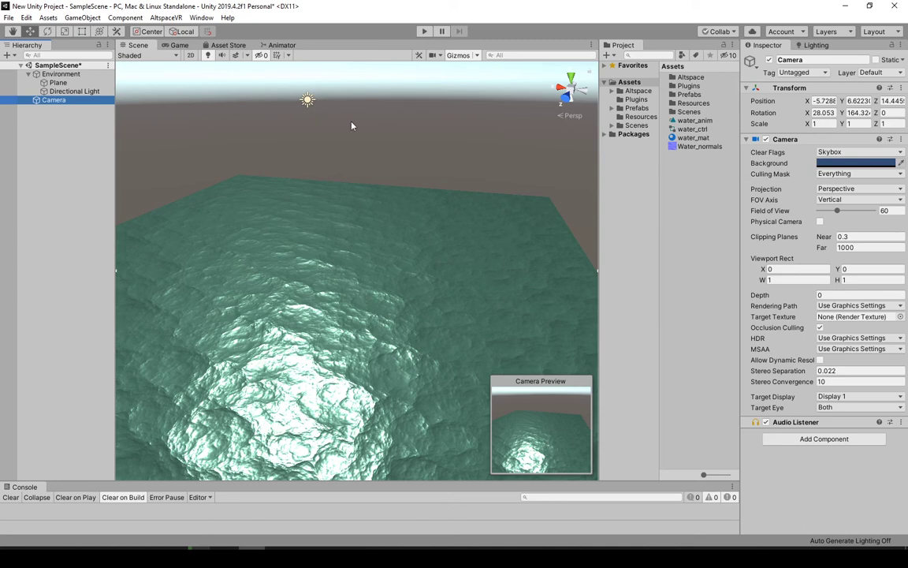
Make the water_anim clip loop, enter Play mode, and float the Game view lower down.
{"action": "left_click", "coordinate": [698, 121]}
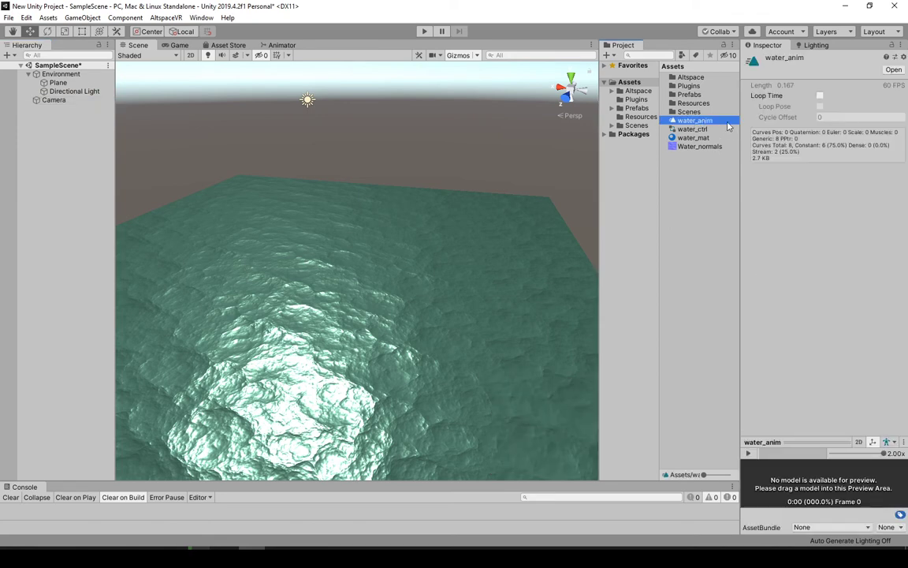
{"action": "left_click", "coordinate": [820, 95]}
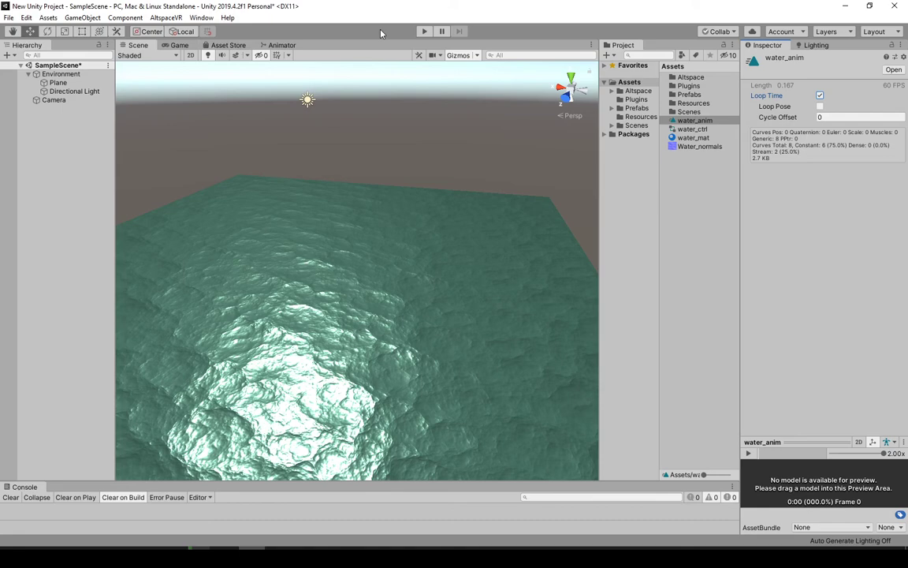
{"action": "left_click", "coordinate": [423, 32]}
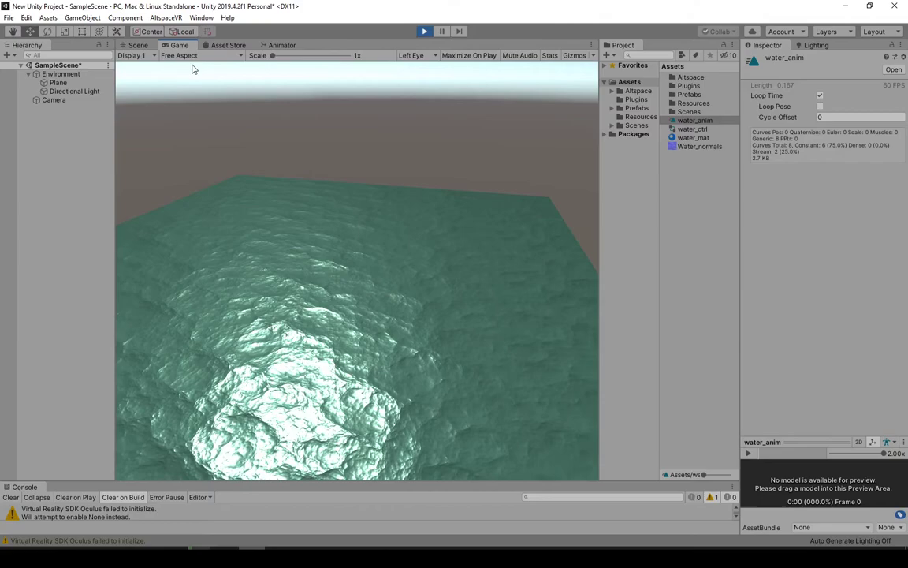
{"action": "left_click_drag", "start_coordinate": [179, 45], "coordinate": [144, 133]}
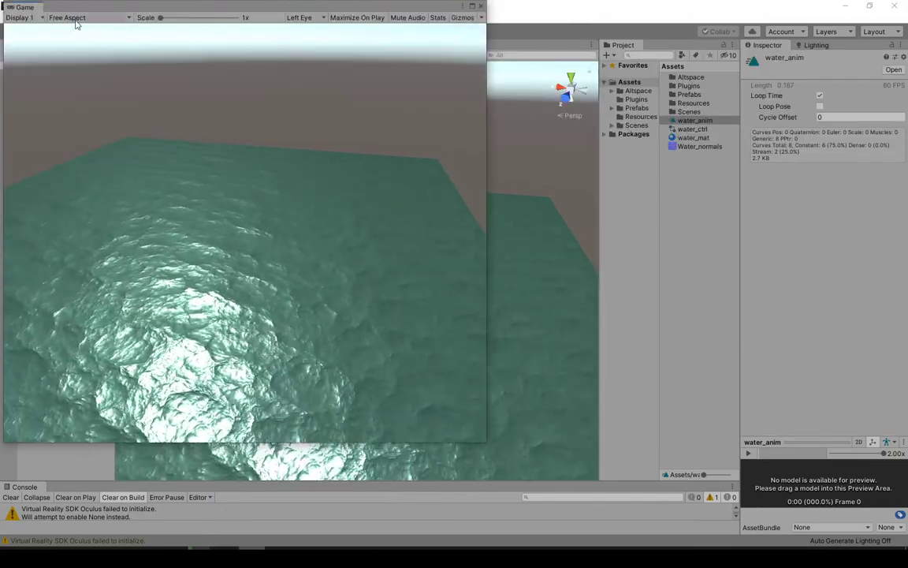
{"action": "left_click_drag", "start_coordinate": [75, 10], "coordinate": [102, 248]}
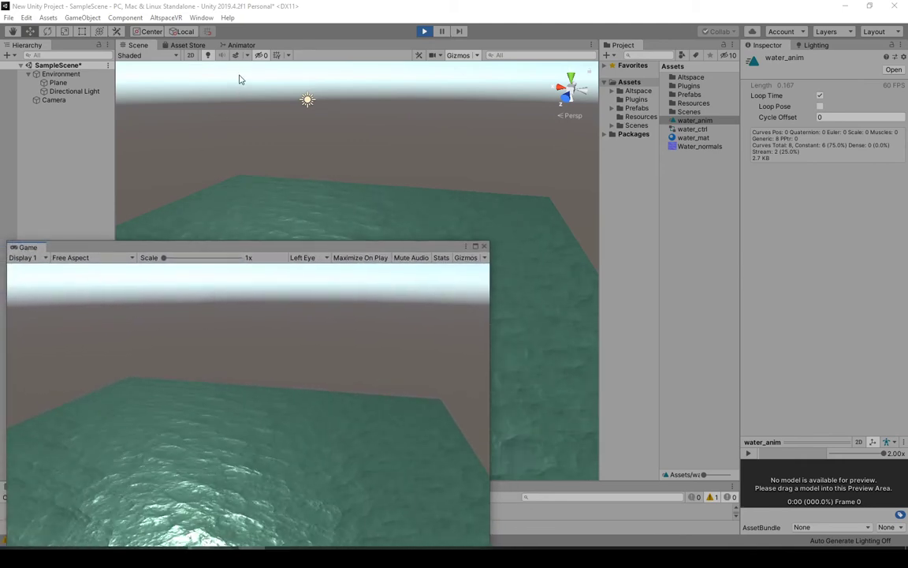
Show the water controller's Animator graph, then select the water_anim state and nudge it upward.
{"action": "left_click", "coordinate": [241, 45]}
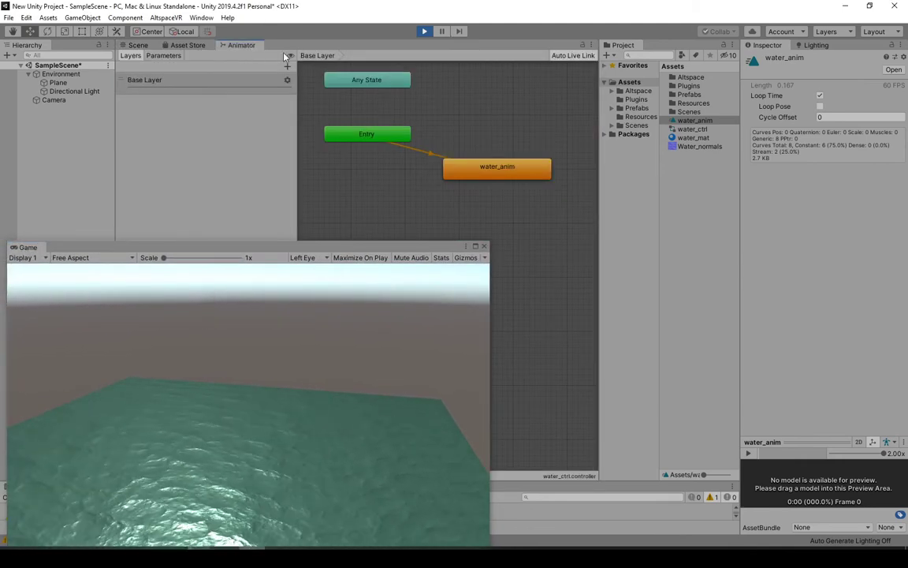
{"action": "left_click", "coordinate": [488, 174]}
{"action": "mouse_move", "coordinate": [507, 174]}
{"action": "left_mouse_down"}
{"action": "mouse_move", "coordinate": [501, 147]}
{"action": "mouse_move", "coordinate": [498, 159]}
{"action": "left_mouse_up"}
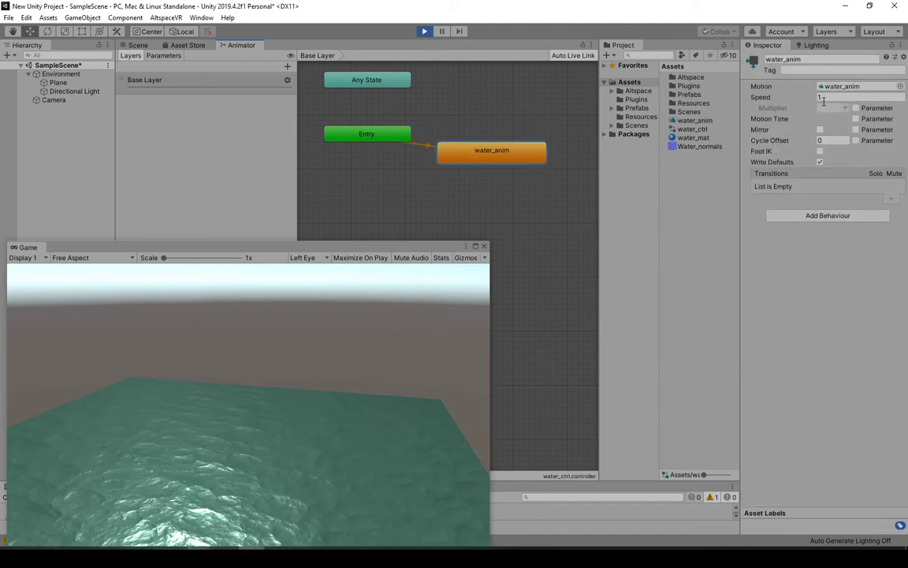
Set the water_anim state's Speed to 0.003 and reposition the taller floating Game window.
{"action": "left_click", "coordinate": [783, 96]}
{"action": "left_click_drag", "start_coordinate": [308, 239], "coordinate": [309, 127]}
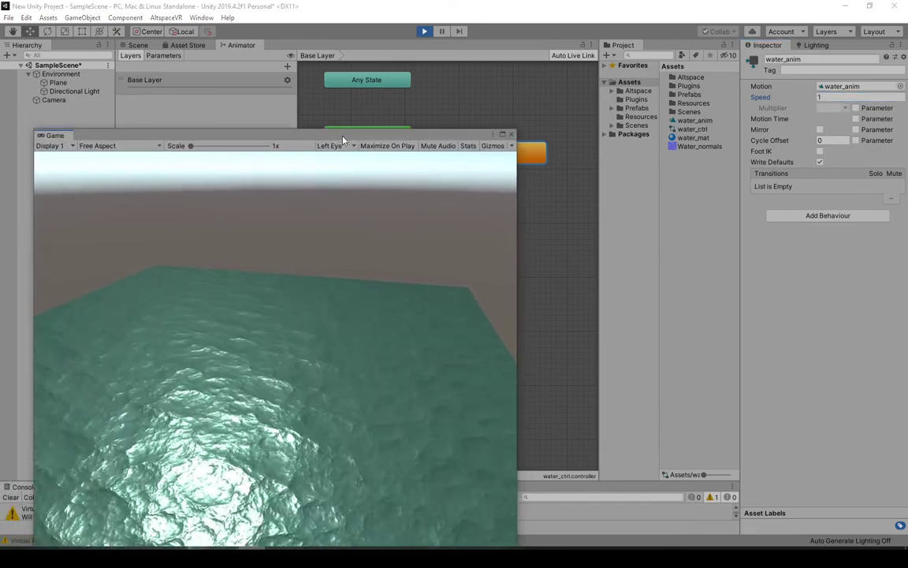
{"action": "left_click", "coordinate": [840, 97]}
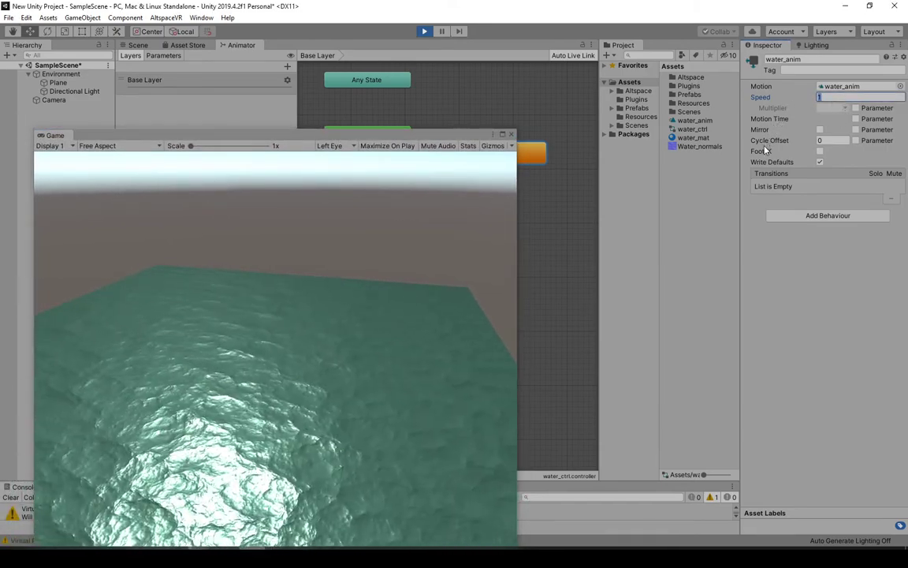
{"action": "type", "text": ".00"}
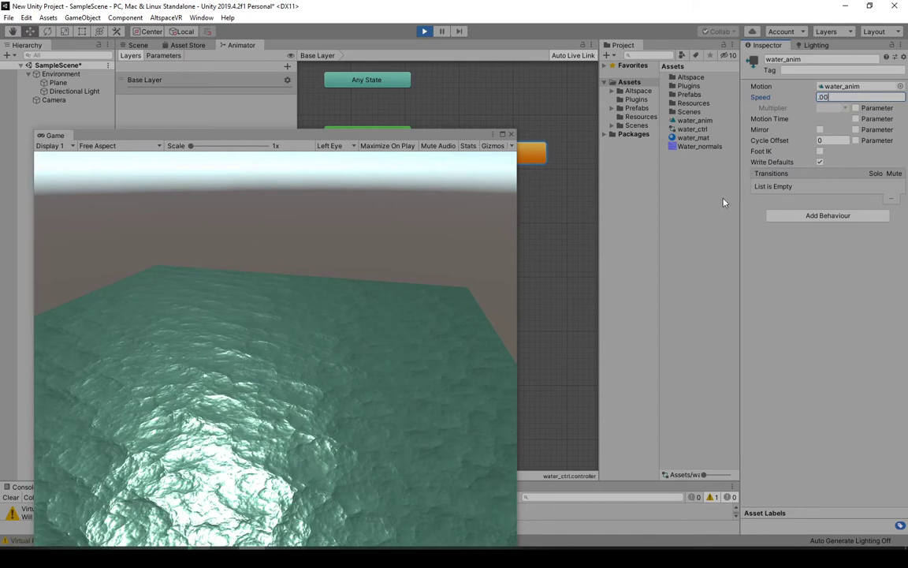
{"action": "type", "text": "3"}
{"action": "key", "text": "Tab"}
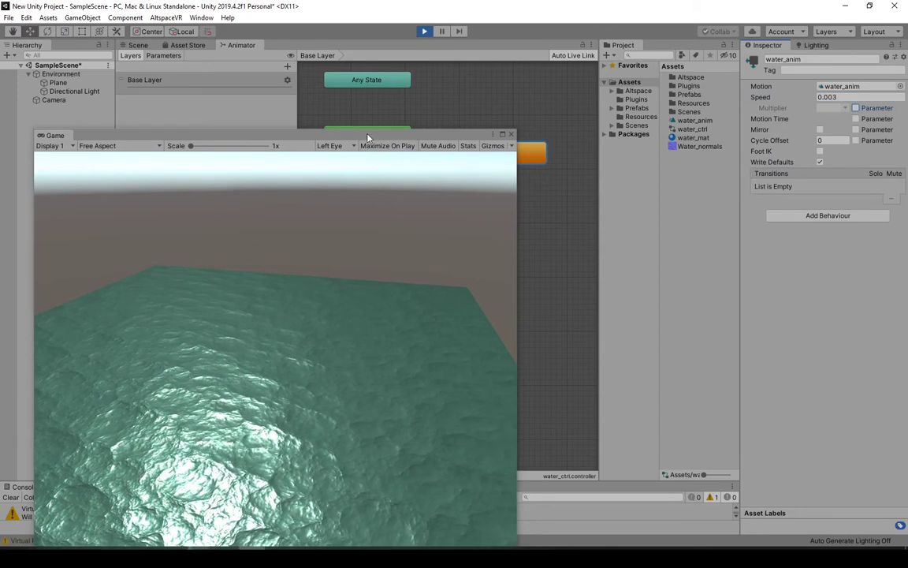
{"action": "left_click_drag", "start_coordinate": [368, 138], "coordinate": [385, 95]}
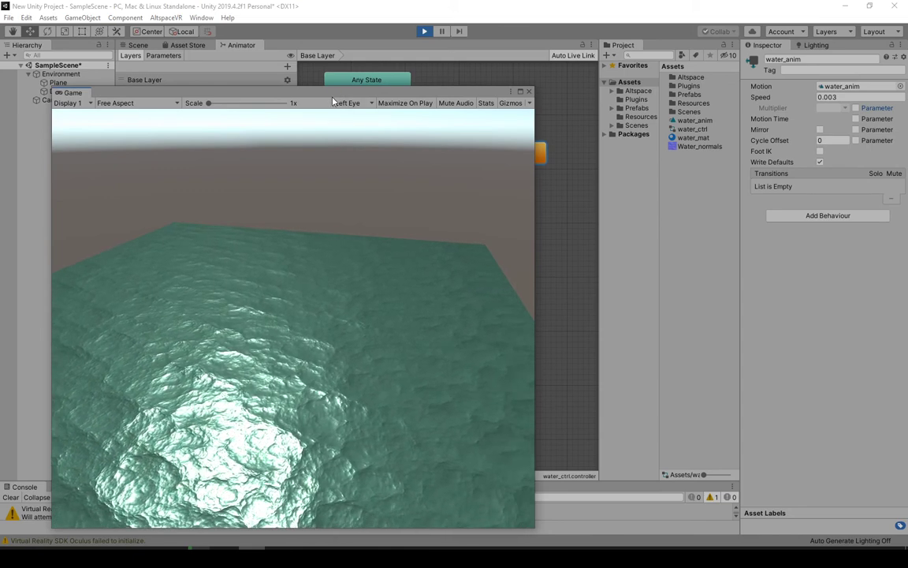
{"action": "mouse_move", "coordinate": [332, 101]}
{"action": "left_mouse_down"}
{"action": "mouse_move", "coordinate": [450, 110]}
{"action": "mouse_move", "coordinate": [355, 89]}
{"action": "mouse_move", "coordinate": [323, 93]}
{"action": "left_mouse_up"}
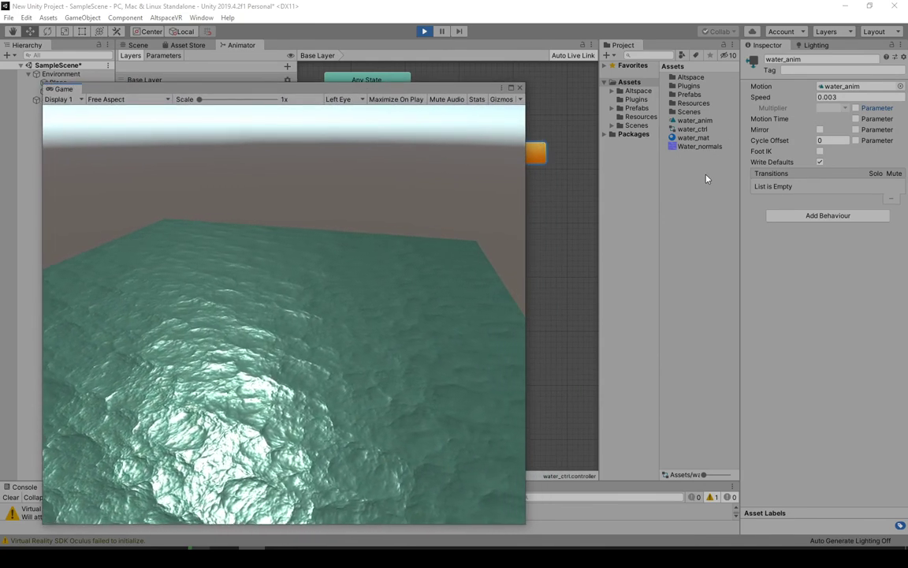
Stop Play mode and recommit the water_anim state's Speed field.
{"action": "left_click", "coordinate": [848, 97]}
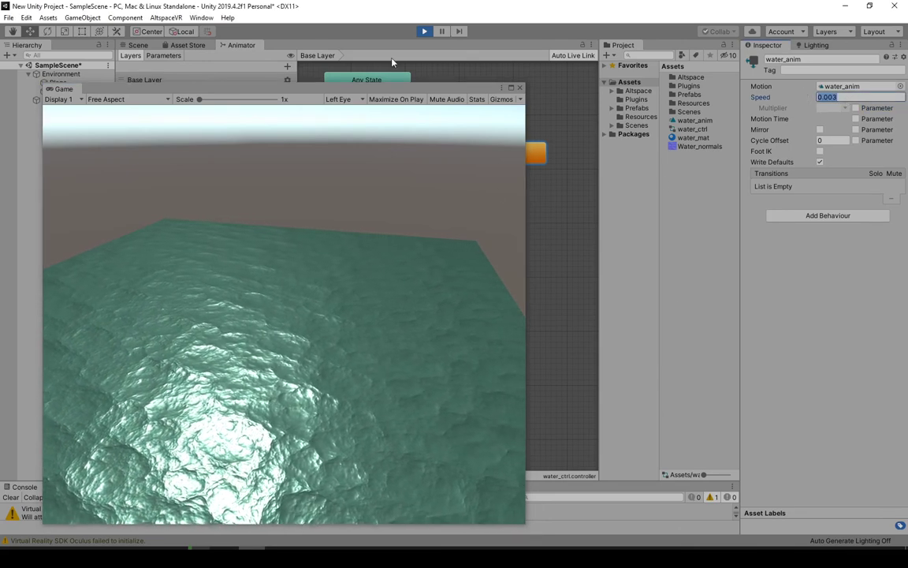
{"action": "left_click", "coordinate": [425, 32]}
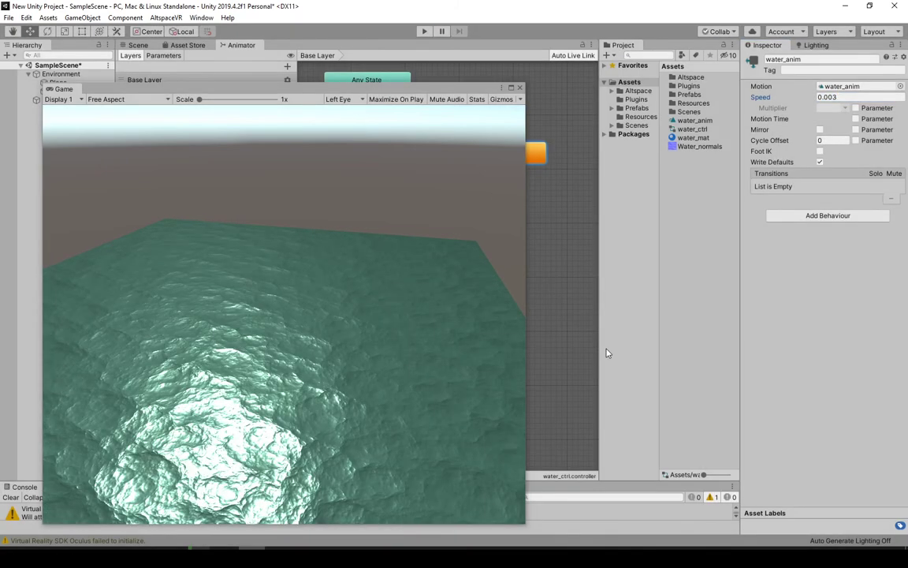
{"action": "left_click", "coordinate": [828, 97]}
{"action": "key", "text": "Tab"}
Restart Play, re-enter 0.003 as the water_anim speed, then stop Play with the value kept.
{"action": "left_click", "coordinate": [425, 31]}
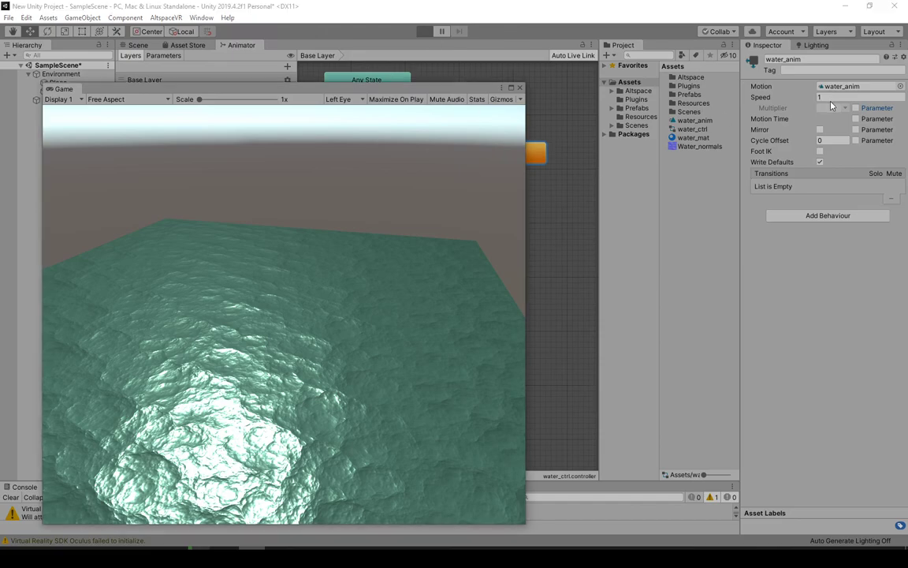
{"action": "left_click", "coordinate": [832, 99]}
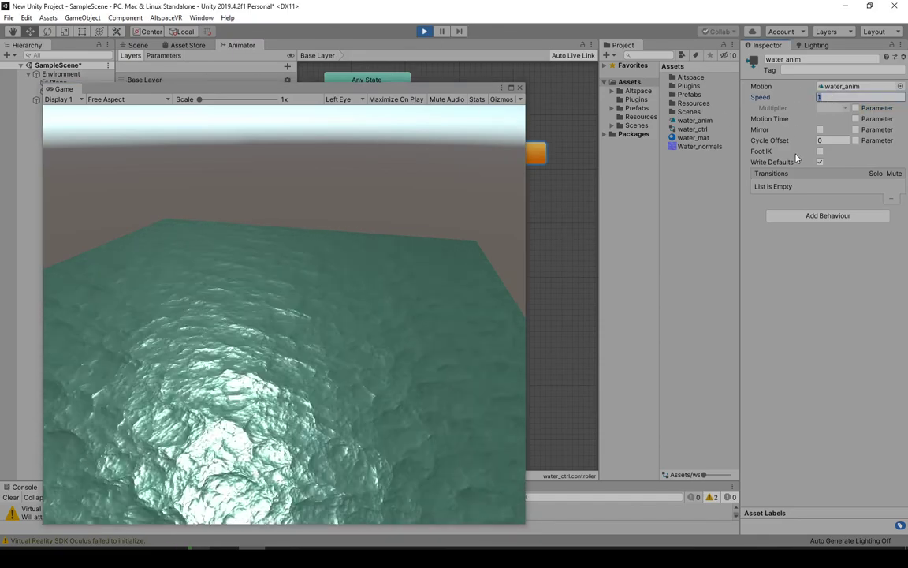
{"action": "key", "text": "BackSpace"}
{"action": "type", "text": ".00"}
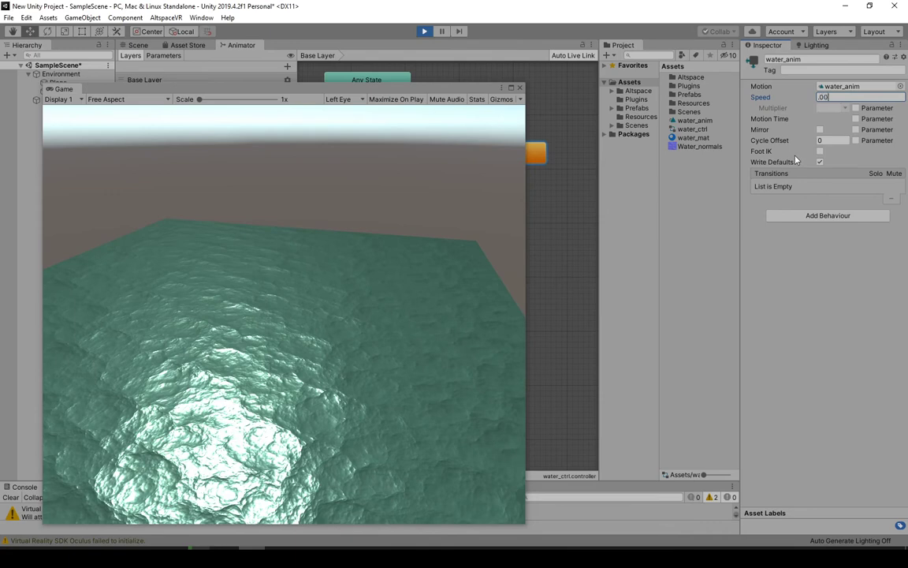
{"action": "type", "text": "3"}
{"action": "key", "text": "Return"}
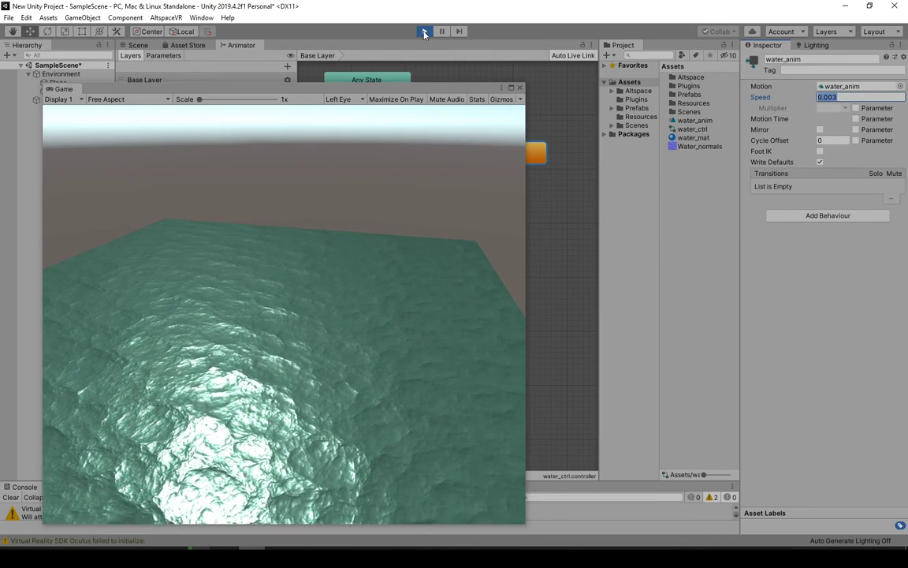
{"action": "left_click", "coordinate": [424, 31]}
{"action": "left_click", "coordinate": [832, 97]}
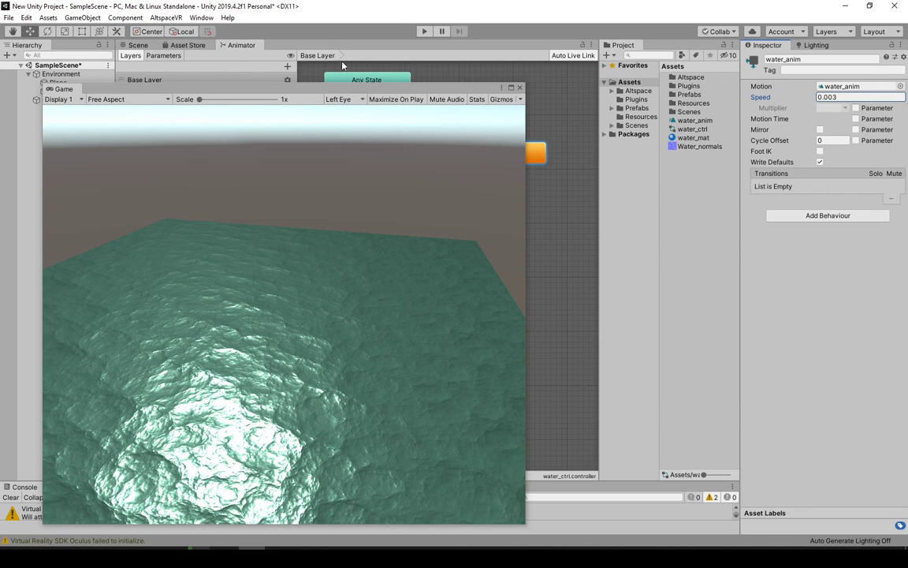
Shift the floating Game window right, widen it, and start Play mode with Ctrl+P.
{"action": "left_click_drag", "start_coordinate": [238, 93], "coordinate": [294, 79]}
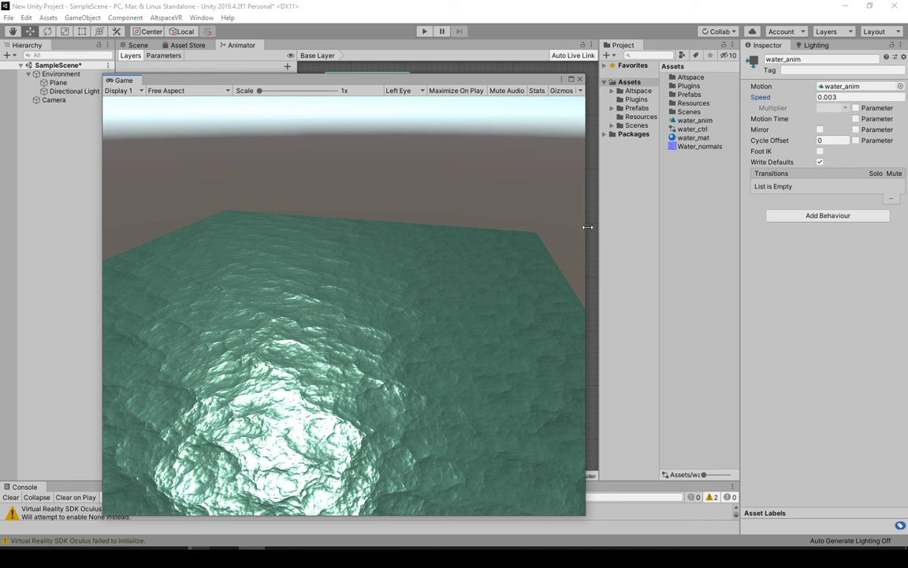
{"action": "left_click_drag", "start_coordinate": [586, 231], "coordinate": [646, 233]}
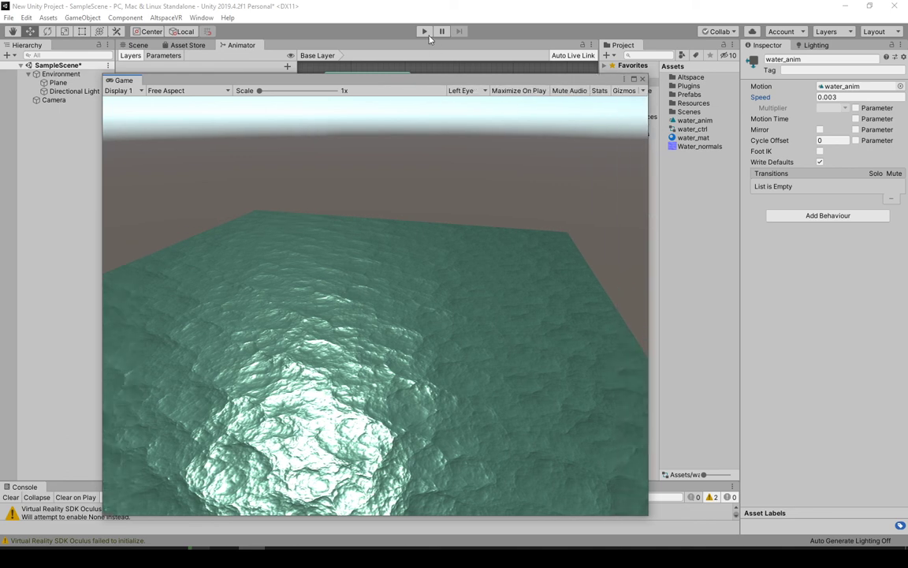
{"action": "key", "text": "ctrl+p"}
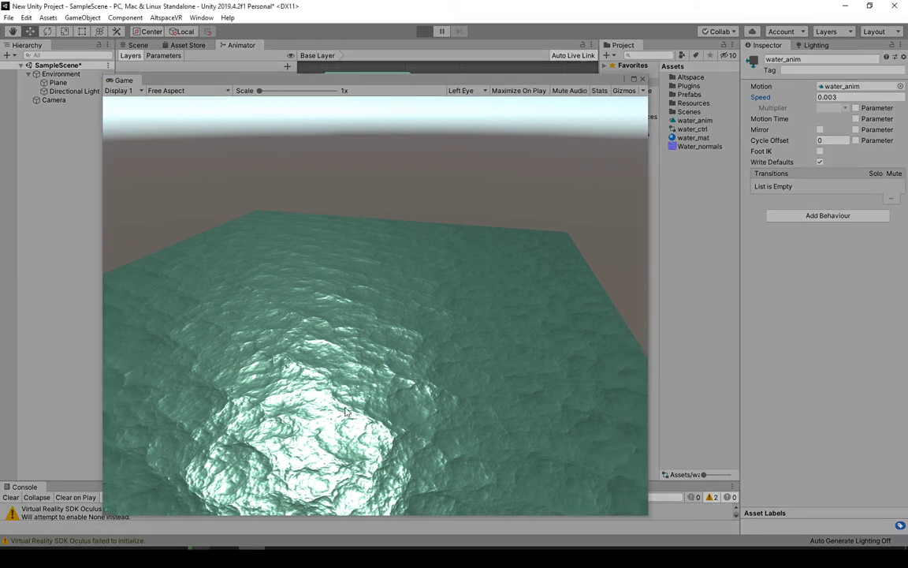